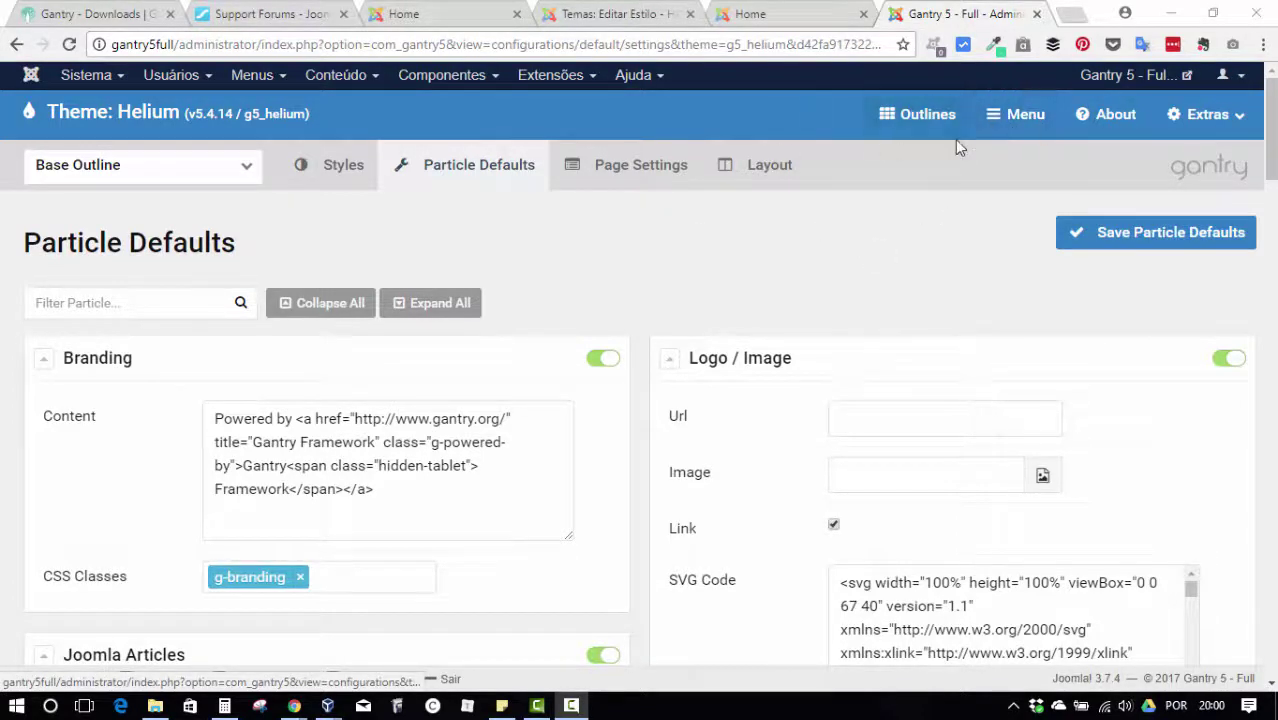
- Open the Menu Editor for the Helium-theme menu and check which menus are available to edit
{"action": "left_click", "coordinate": [1021, 127]}
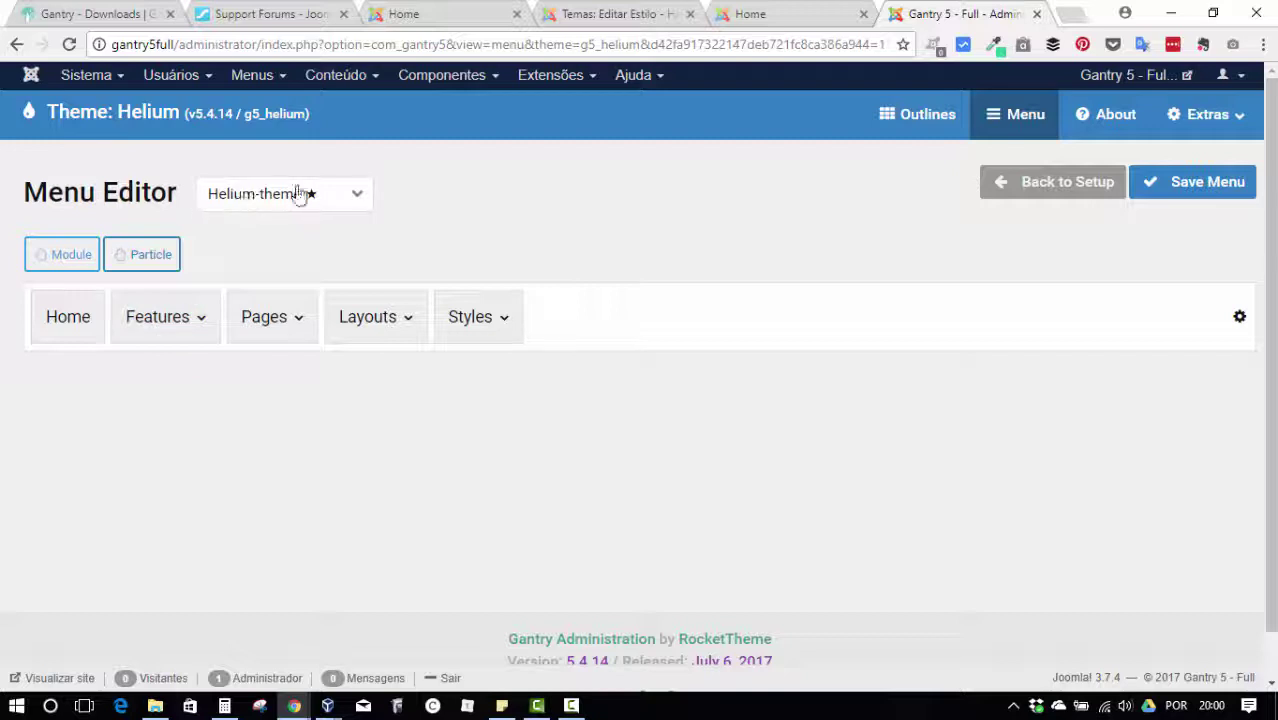
{"action": "left_click", "coordinate": [356, 194]}
{"action": "left_click", "coordinate": [565, 193]}
{"action": "left_click", "coordinate": [228, 82]}
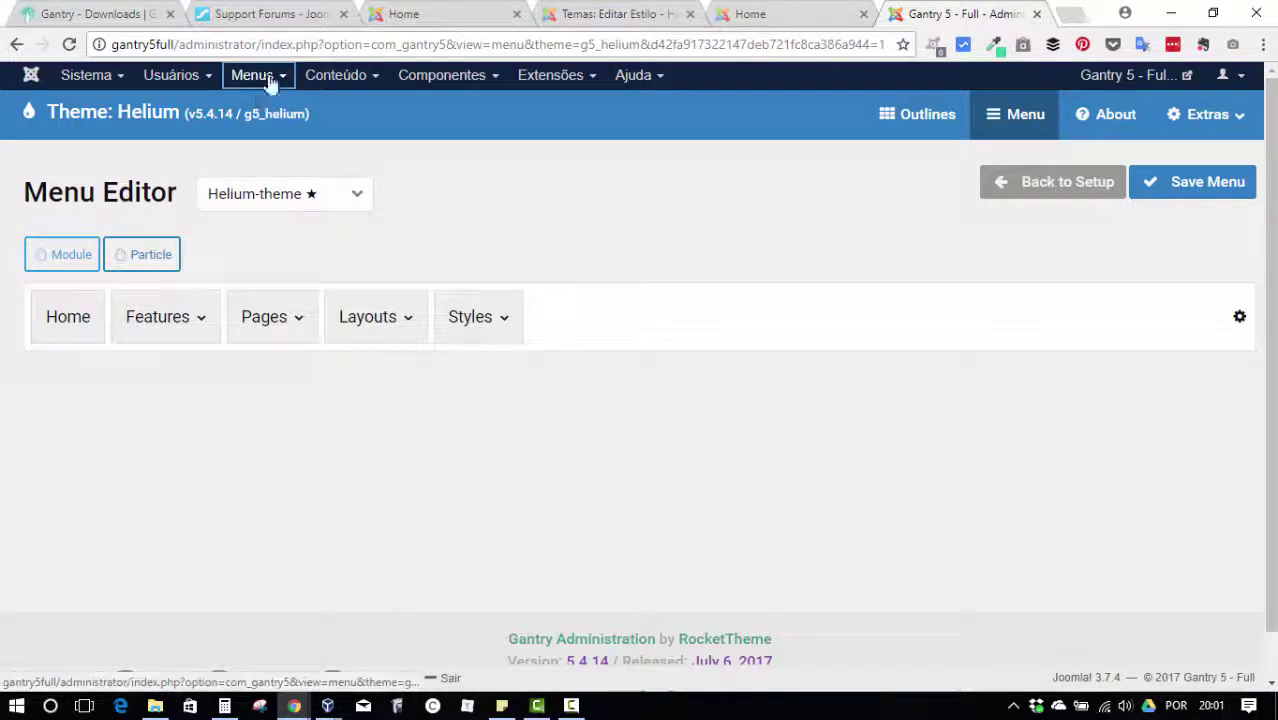
{"action": "left_click", "coordinate": [350, 200]}
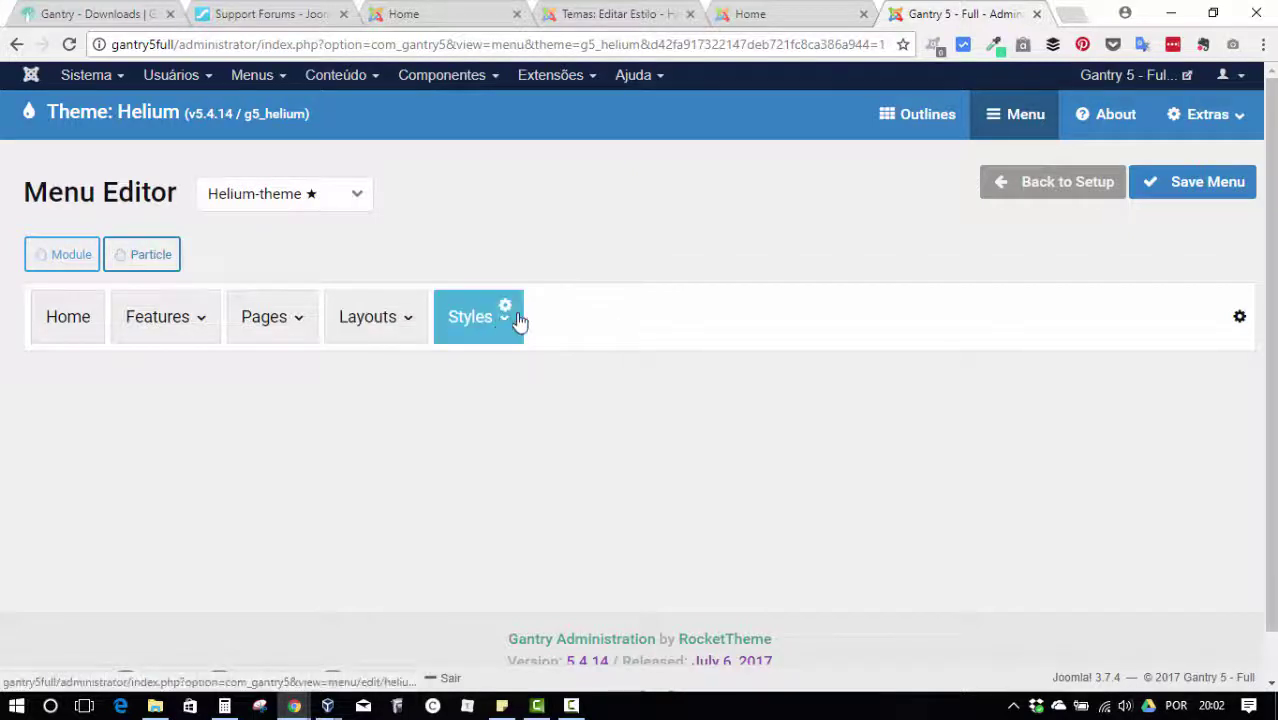
- Add a module item to the main menu row beside Styles and browse the modules offered for it
{"action": "left_click_drag", "start_coordinate": [56, 259], "coordinate": [399, 320]}
{"action": "left_click_drag", "start_coordinate": [34, 257], "coordinate": [554, 312]}
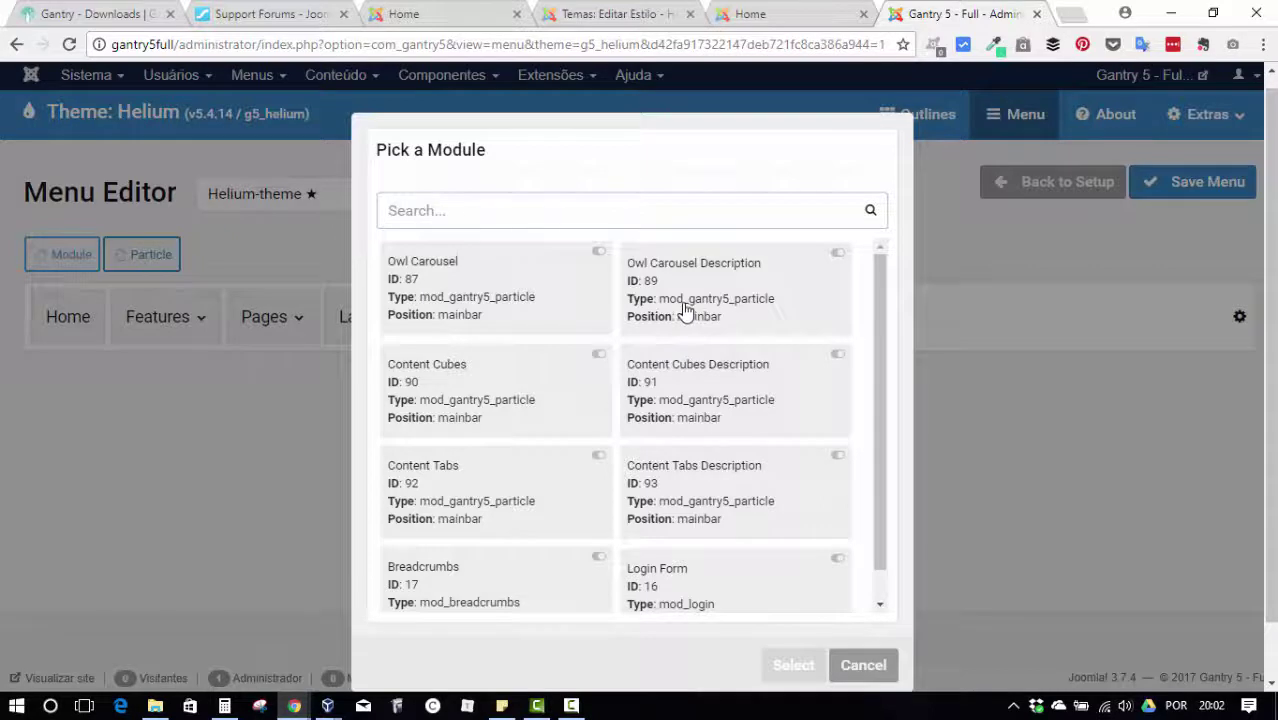
{"action": "scroll", "coordinate": [850, 300], "scroll_direction": "down", "scroll_amount": 1}
{"action": "scroll", "coordinate": [893, 258], "scroll_direction": "up", "scroll_amount": 1}
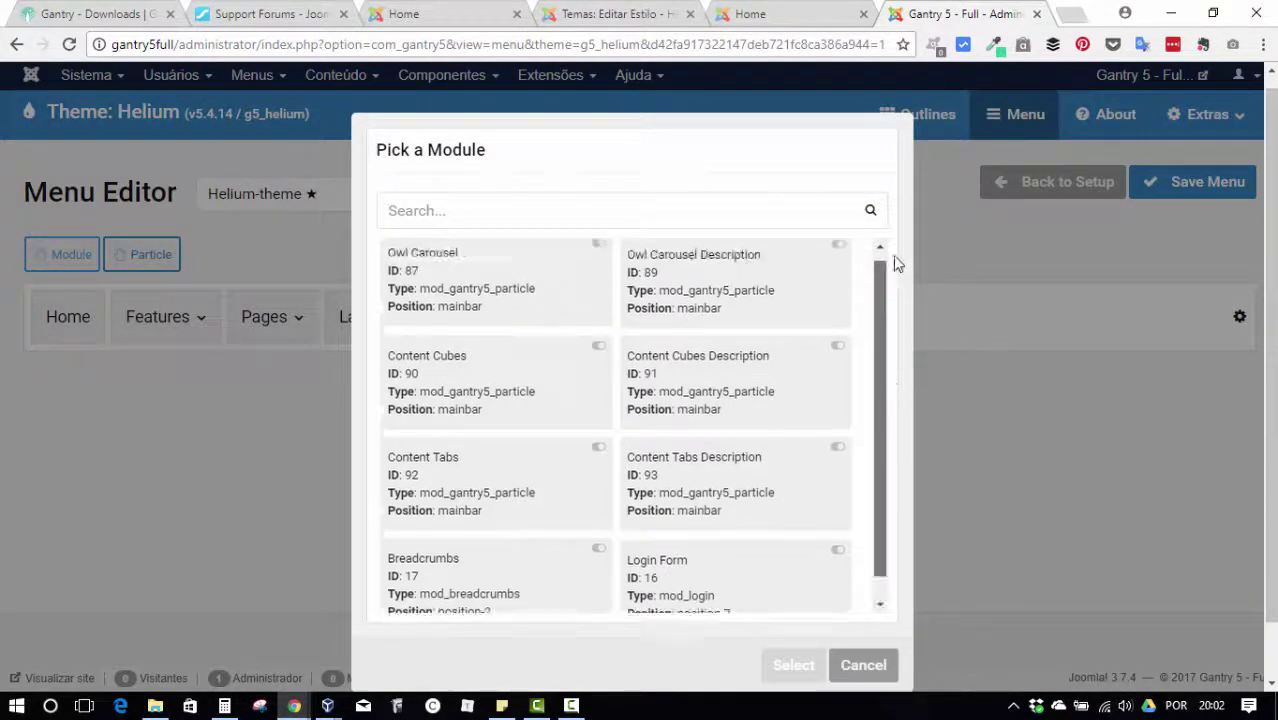
{"action": "scroll", "coordinate": [893, 432], "scroll_direction": "down", "scroll_amount": 1}
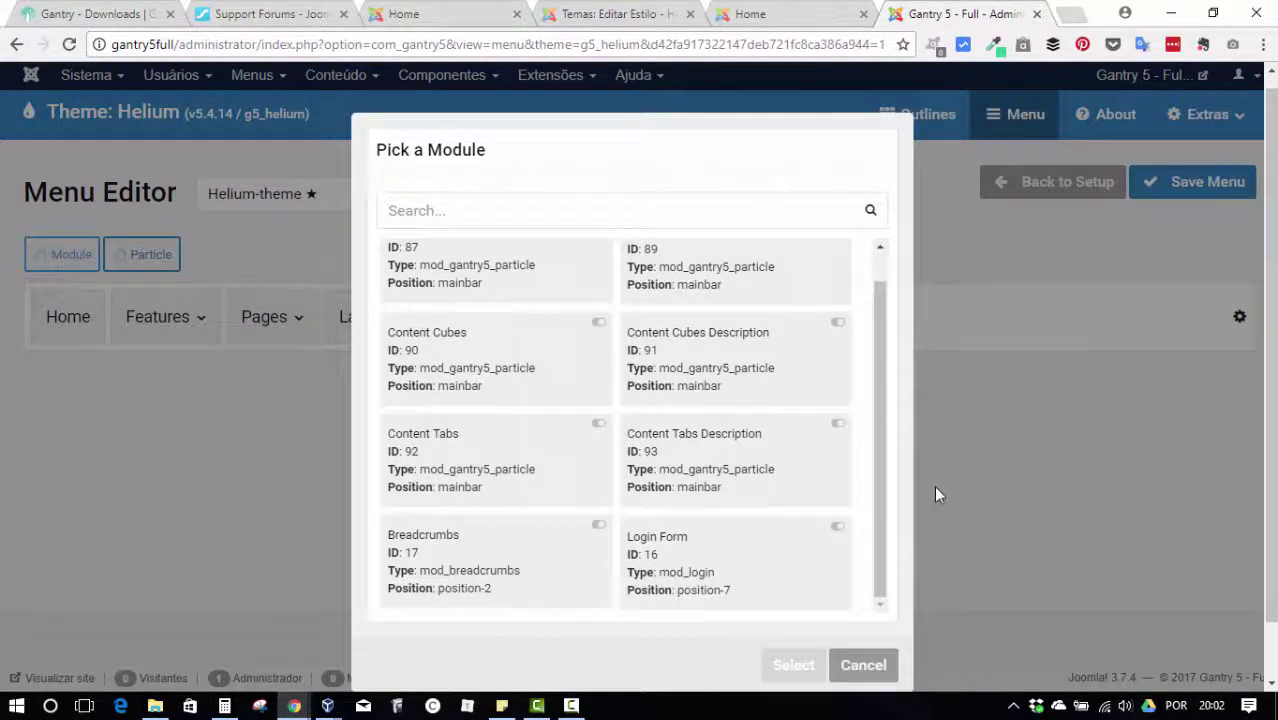
{"action": "scroll", "coordinate": [885, 430], "scroll_direction": "up", "scroll_amount": 1}
- Search the available modules for "sear", clear the search and browse the full list again
{"action": "left_click", "coordinate": [613, 211]}
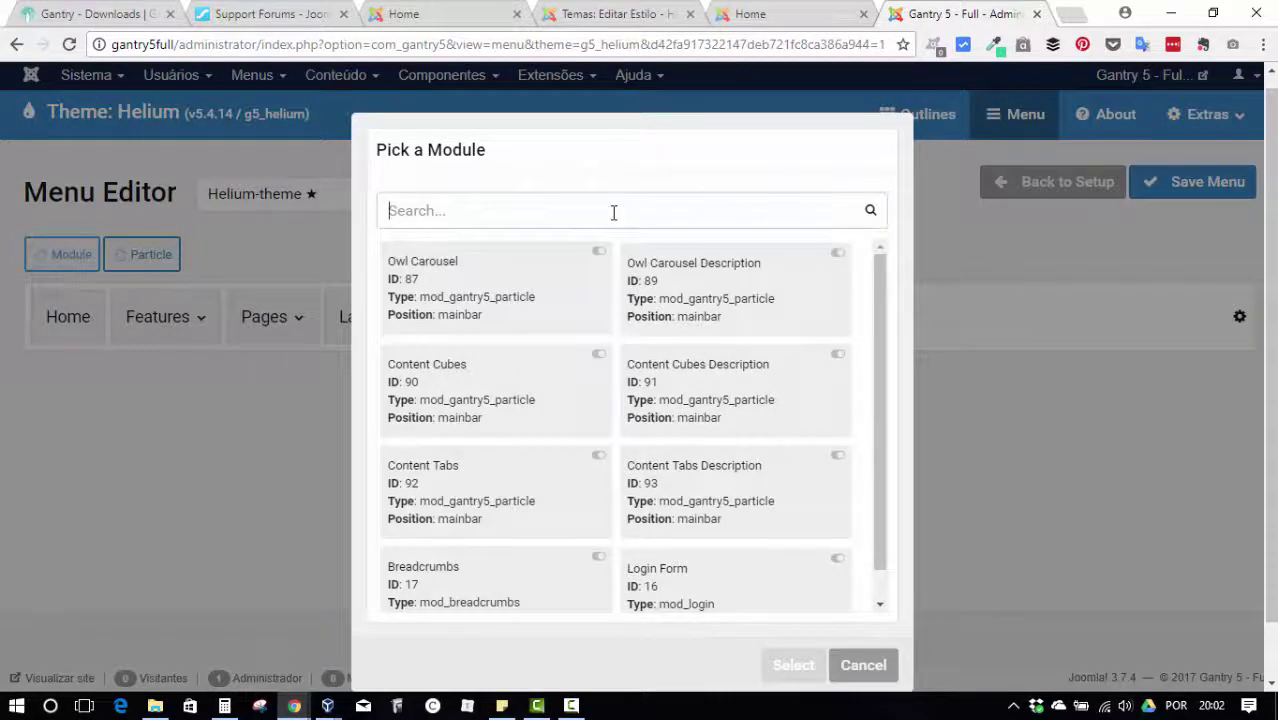
{"action": "type", "text": "sea"}
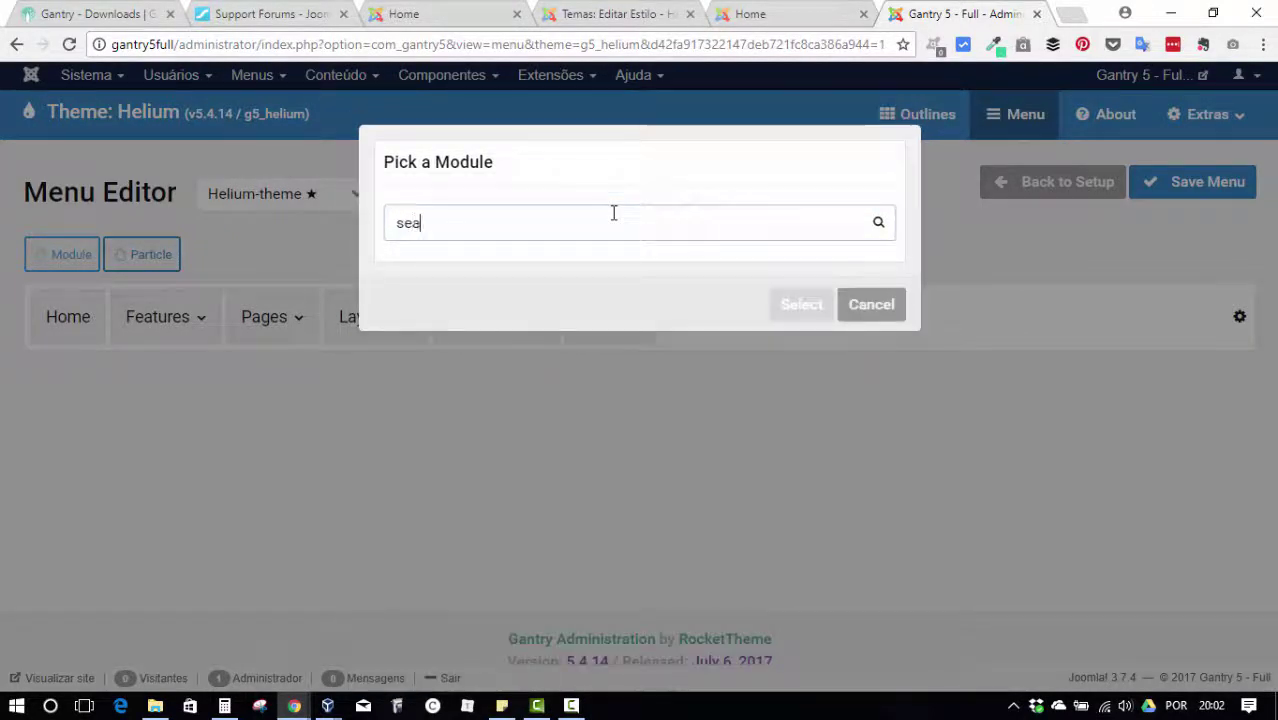
{"action": "type", "text": "r"}
{"action": "key", "text": "BackSpace"}
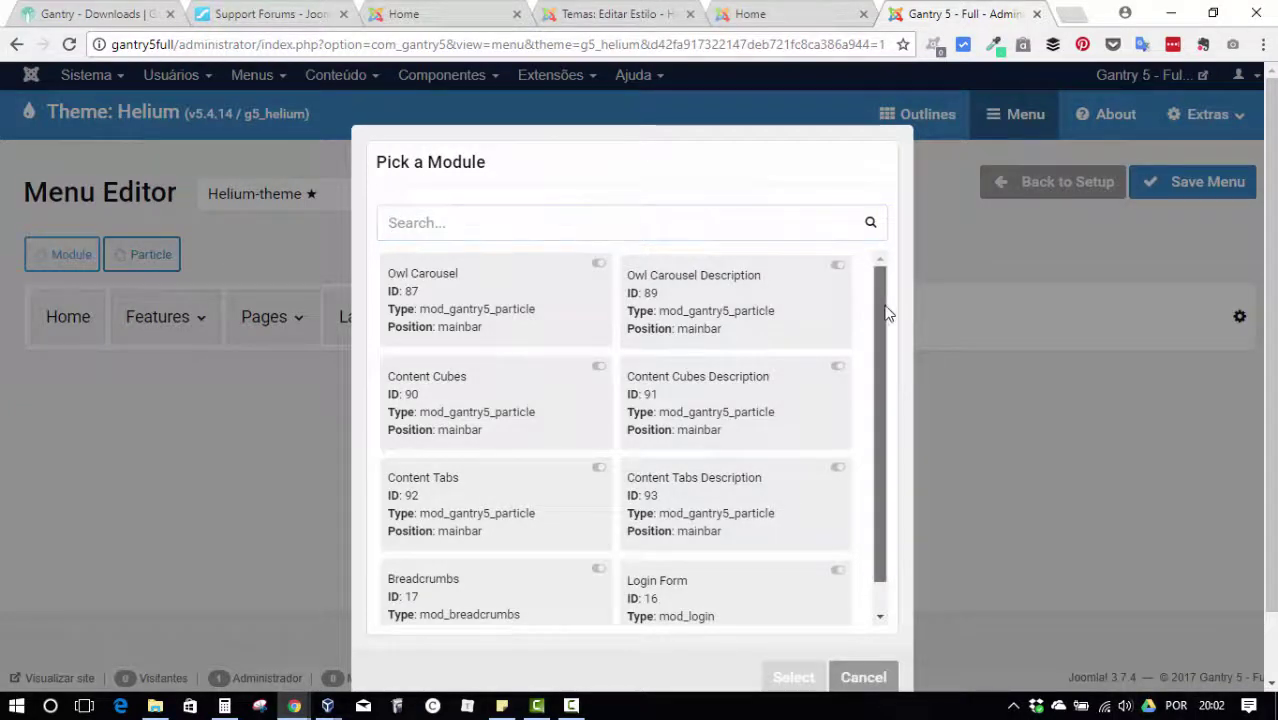
{"action": "mouse_move", "coordinate": [887, 314]}
{"action": "left_mouse_down"}
{"action": "mouse_move", "coordinate": [888, 447]}
{"action": "mouse_move", "coordinate": [887, 317]}
{"action": "mouse_move", "coordinate": [893, 337]}
{"action": "left_mouse_up"}
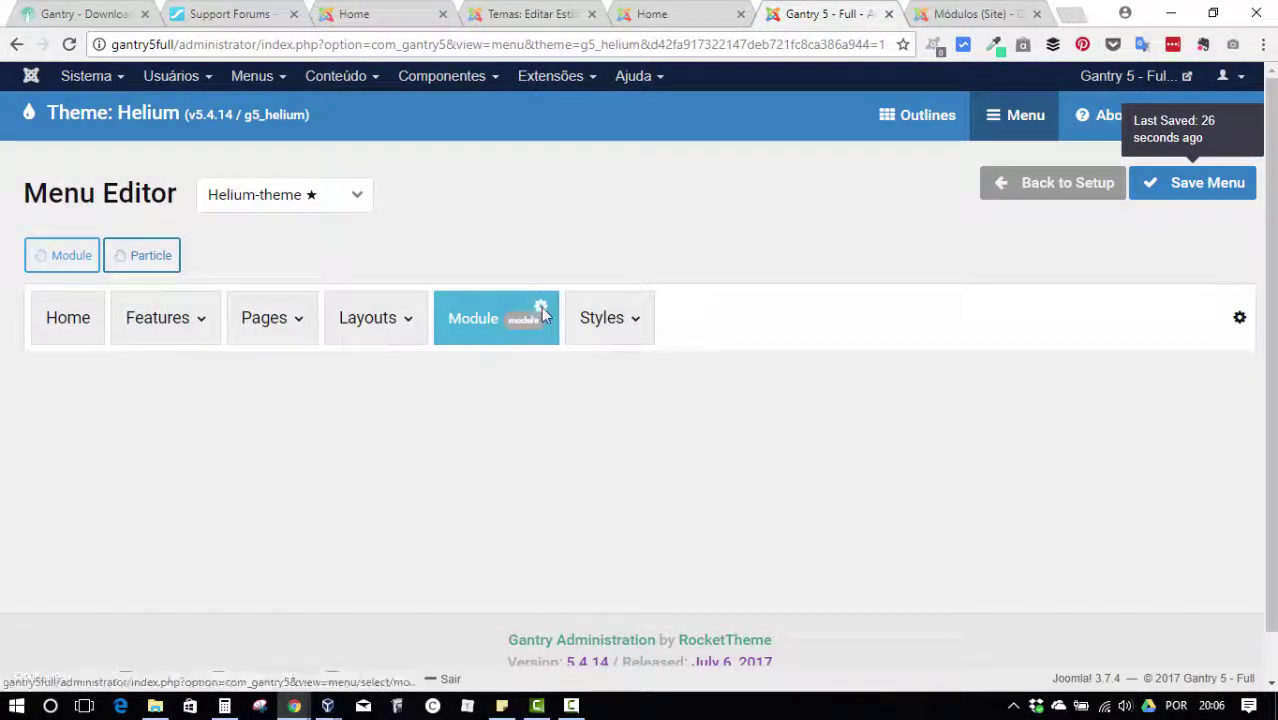
- Assign the Pesquisa search module to the new module menu item and apply its settings with the block's CSS classes left empty
{"action": "left_click", "coordinate": [540, 306]}
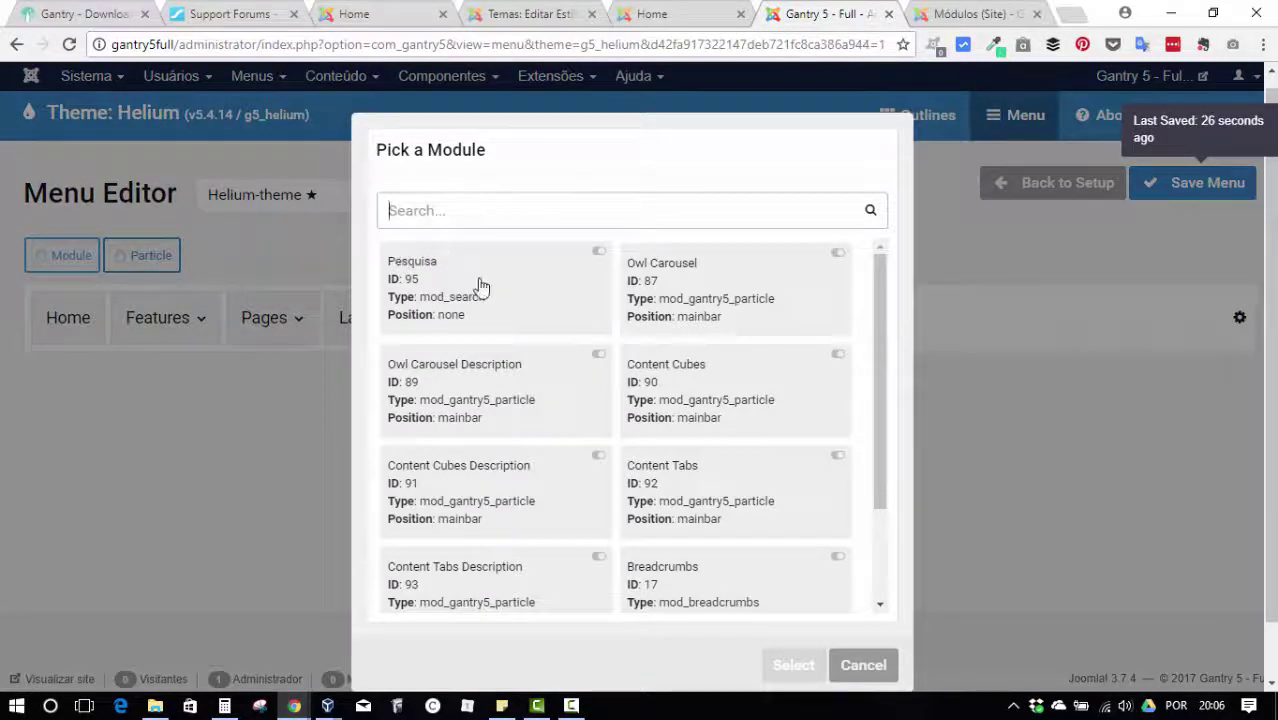
{"action": "left_click", "coordinate": [436, 280]}
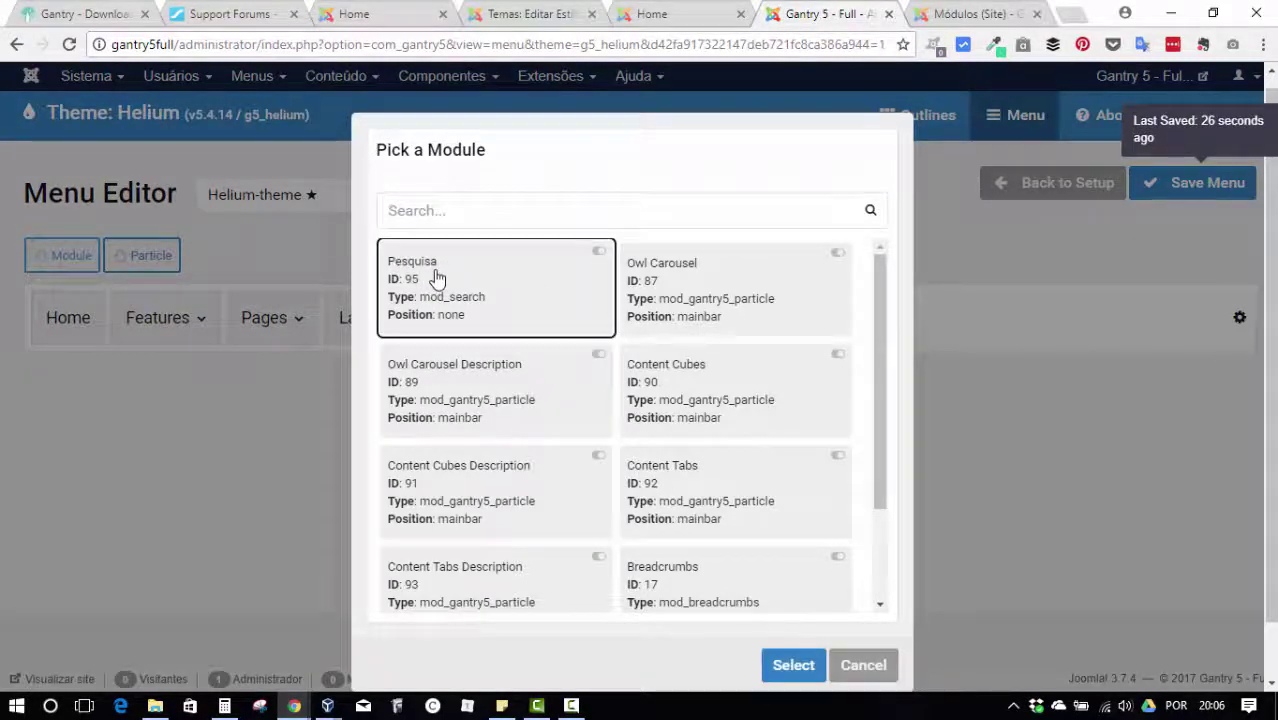
{"action": "left_click", "coordinate": [793, 665]}
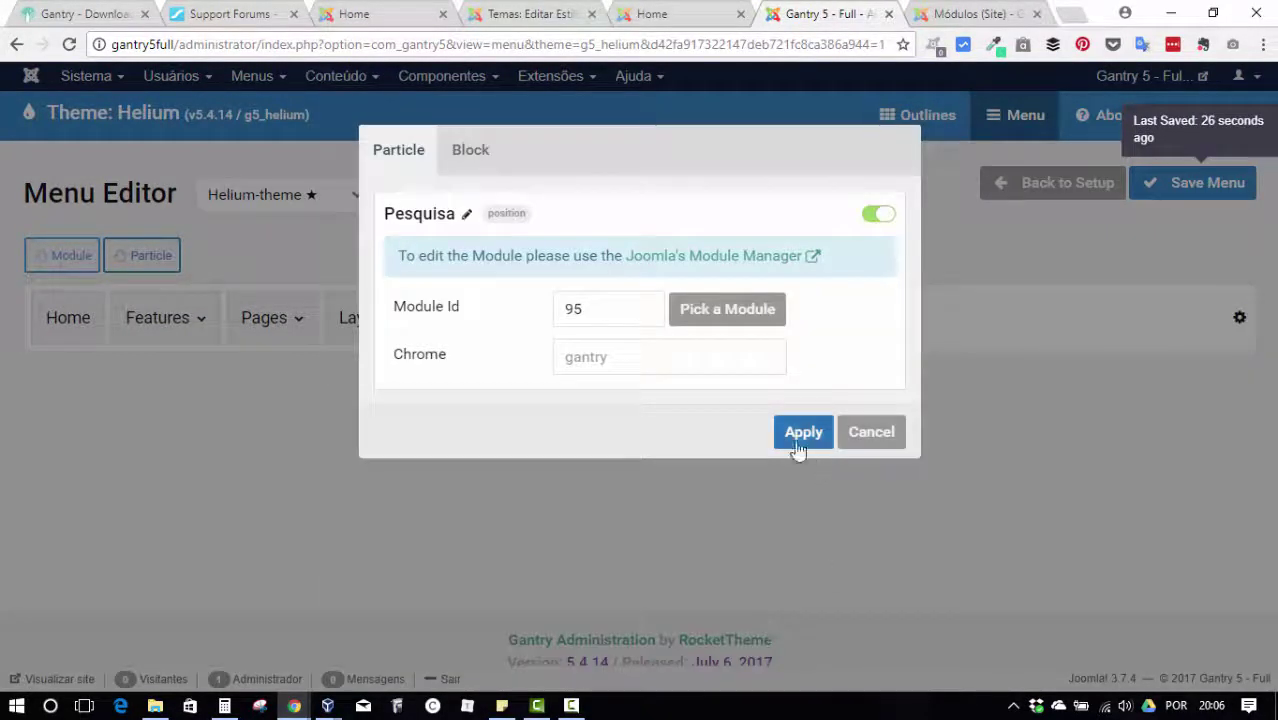
{"action": "left_click", "coordinate": [484, 154]}
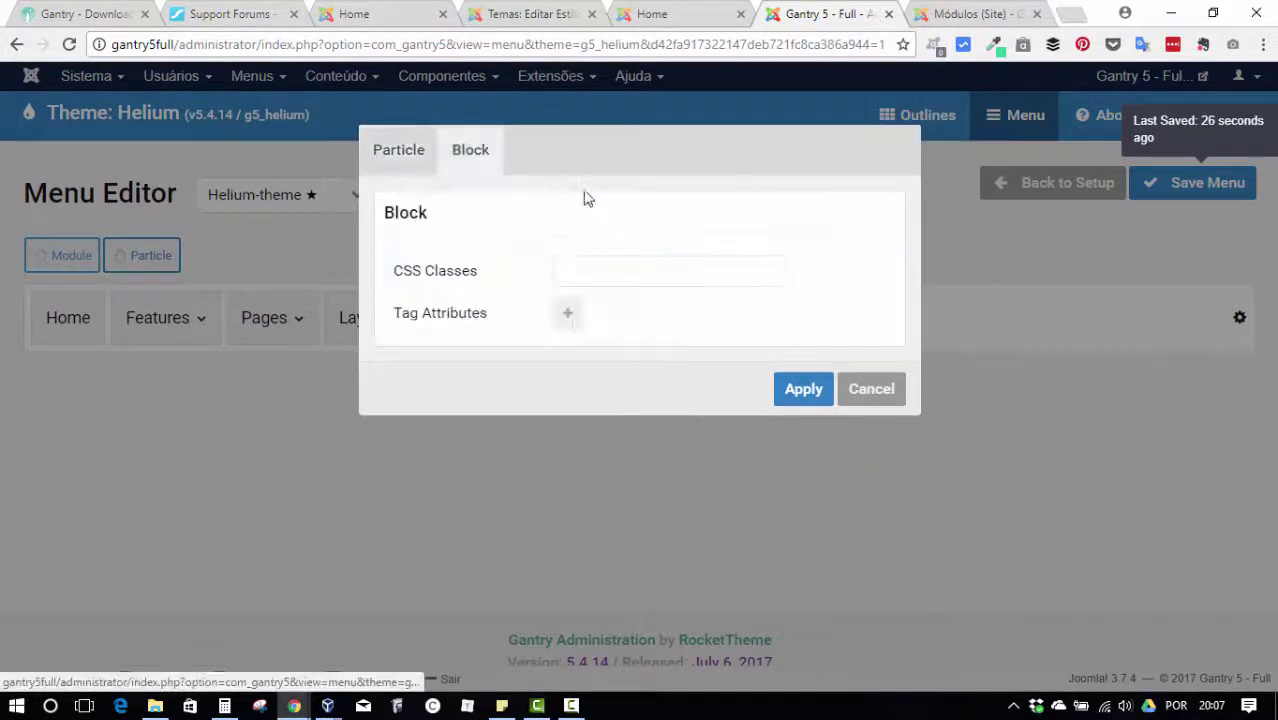
{"action": "left_click", "coordinate": [617, 267]}
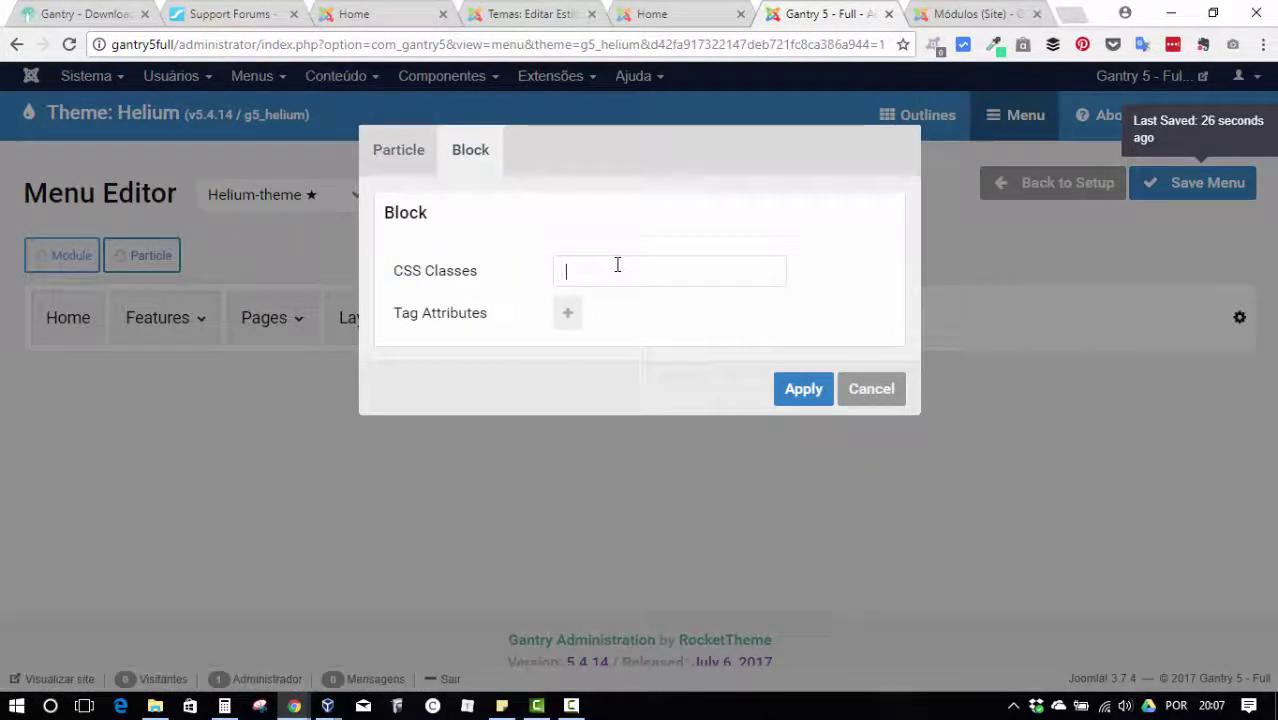
{"action": "left_click", "coordinate": [810, 396]}
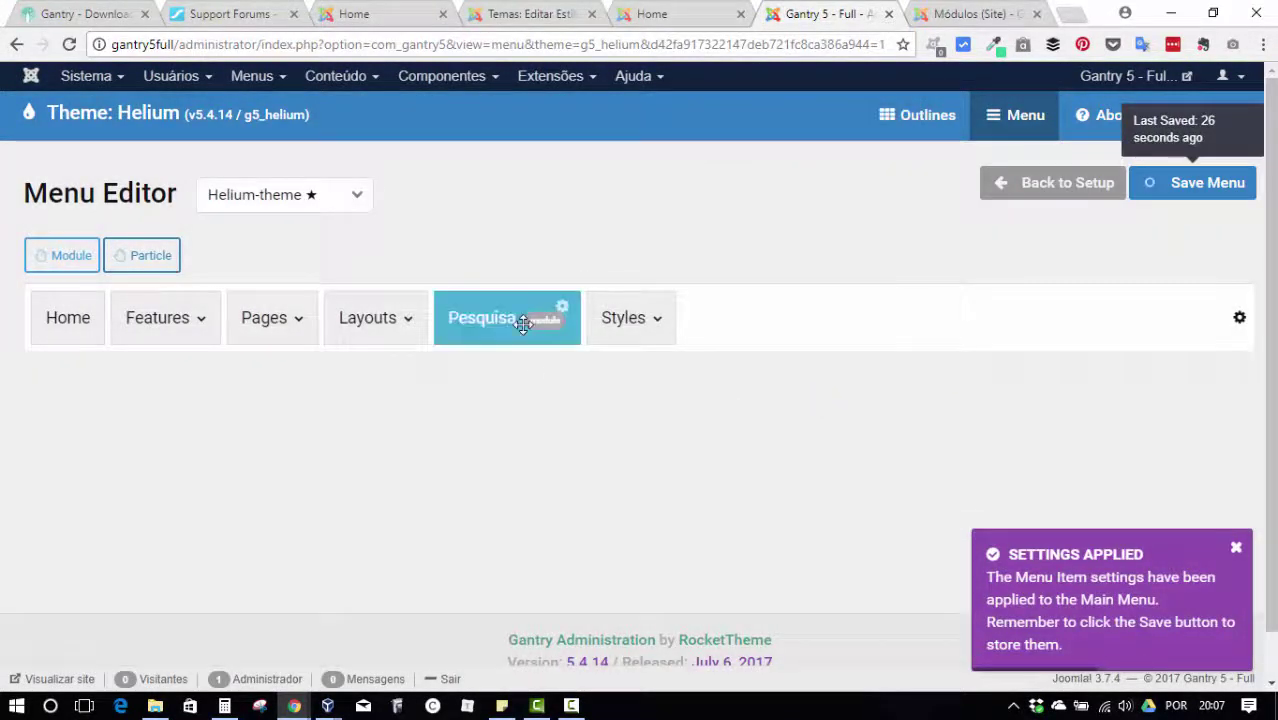
- Move the Pesquisa module to the end of the main menu, after Styles, and save the menu
{"action": "mouse_move", "coordinate": [500, 317]}
{"action": "left_mouse_down"}
{"action": "mouse_move", "coordinate": [613, 320]}
{"action": "mouse_move", "coordinate": [496, 303]}
{"action": "mouse_move", "coordinate": [134, 314]}
{"action": "mouse_move", "coordinate": [645, 314]}
{"action": "mouse_move", "coordinate": [280, 306]}
{"action": "mouse_move", "coordinate": [322, 305]}
{"action": "mouse_move", "coordinate": [312, 320]}
{"action": "mouse_move", "coordinate": [160, 320]}
{"action": "mouse_move", "coordinate": [605, 308]}
{"action": "mouse_move", "coordinate": [736, 320]}
{"action": "left_mouse_up"}
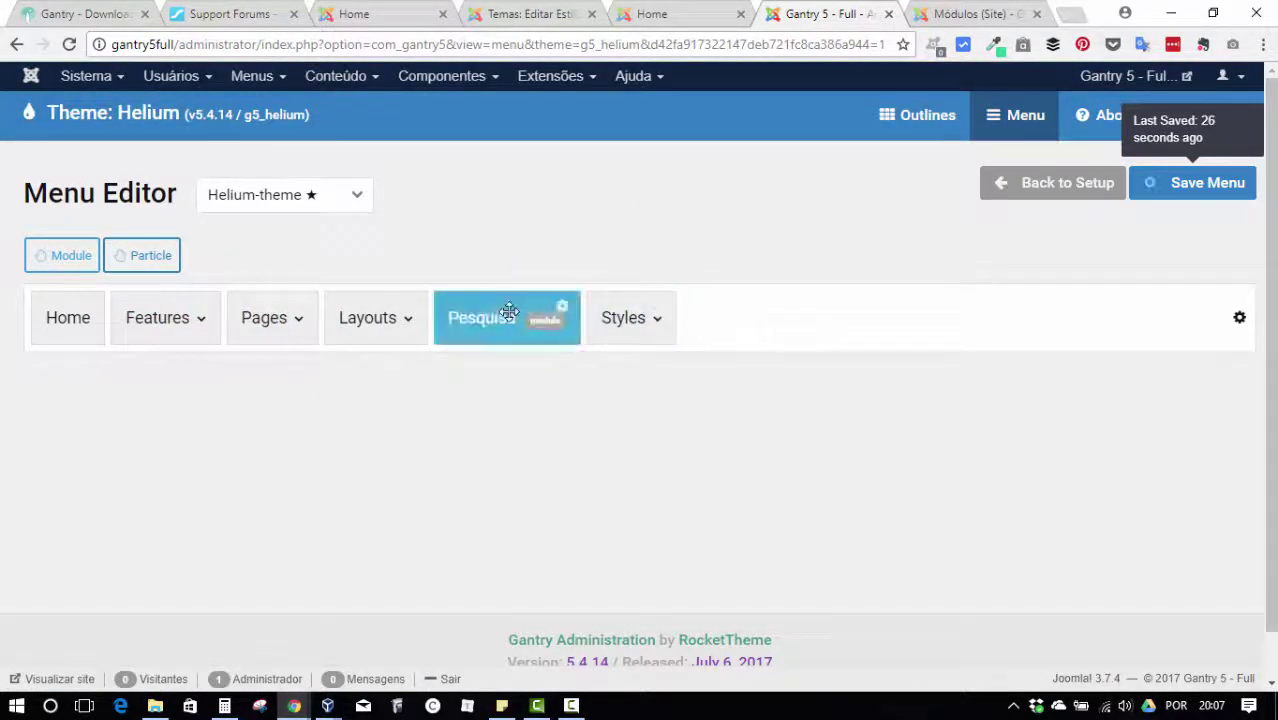
{"action": "left_click_drag", "start_coordinate": [508, 317], "coordinate": [570, 345]}
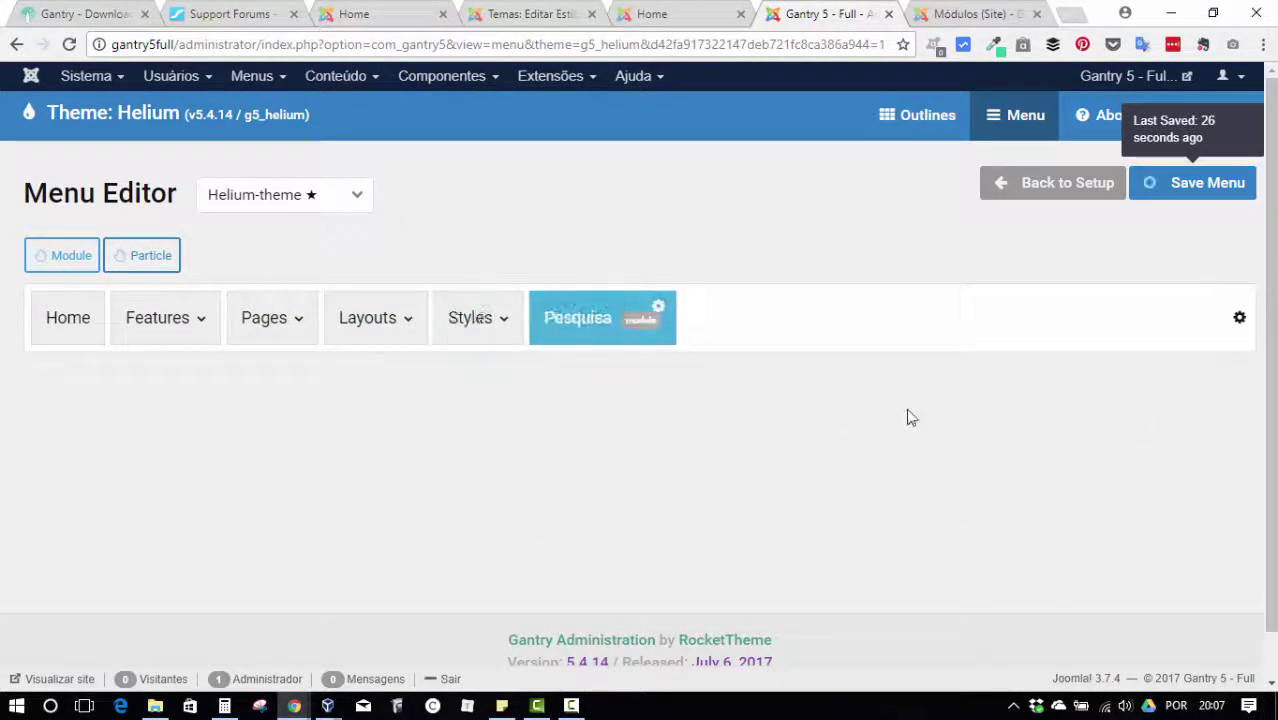
{"action": "left_click", "coordinate": [1187, 198]}
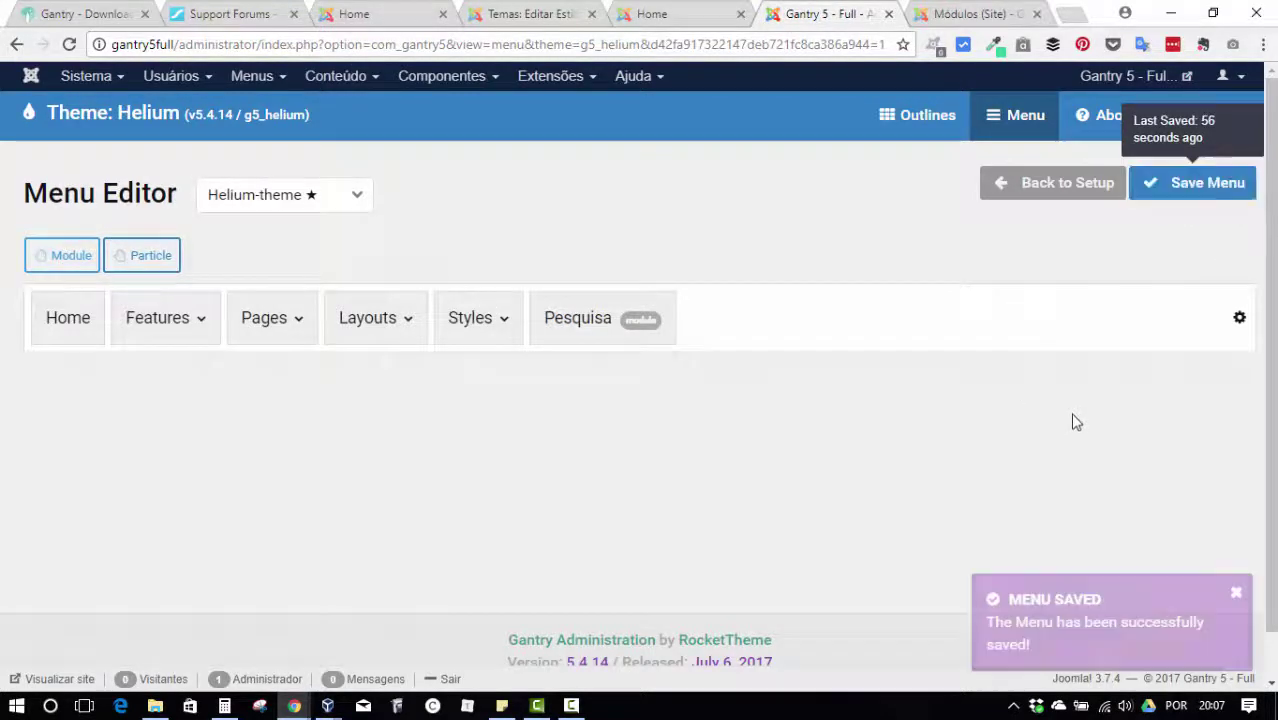
- Reload the site's home page, check the search box in its menu, and return to the Menu Editor
{"action": "left_click", "coordinate": [686, 13]}
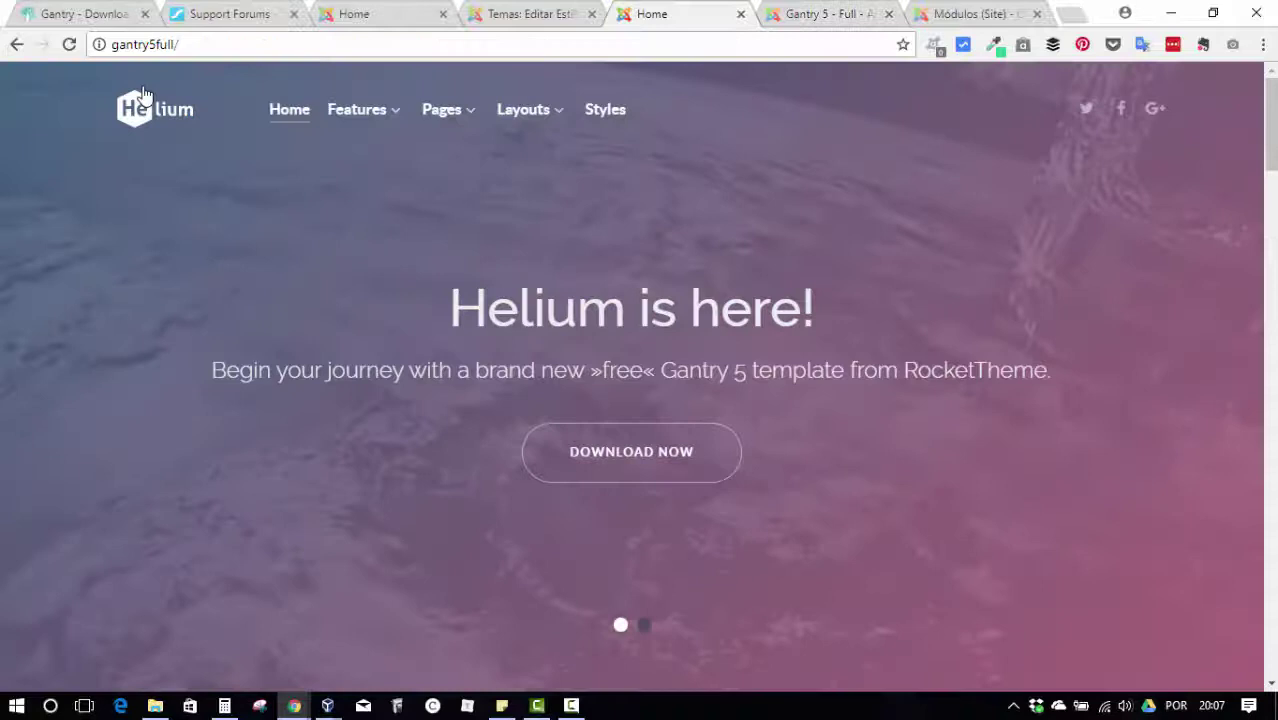
{"action": "left_click", "coordinate": [66, 45]}
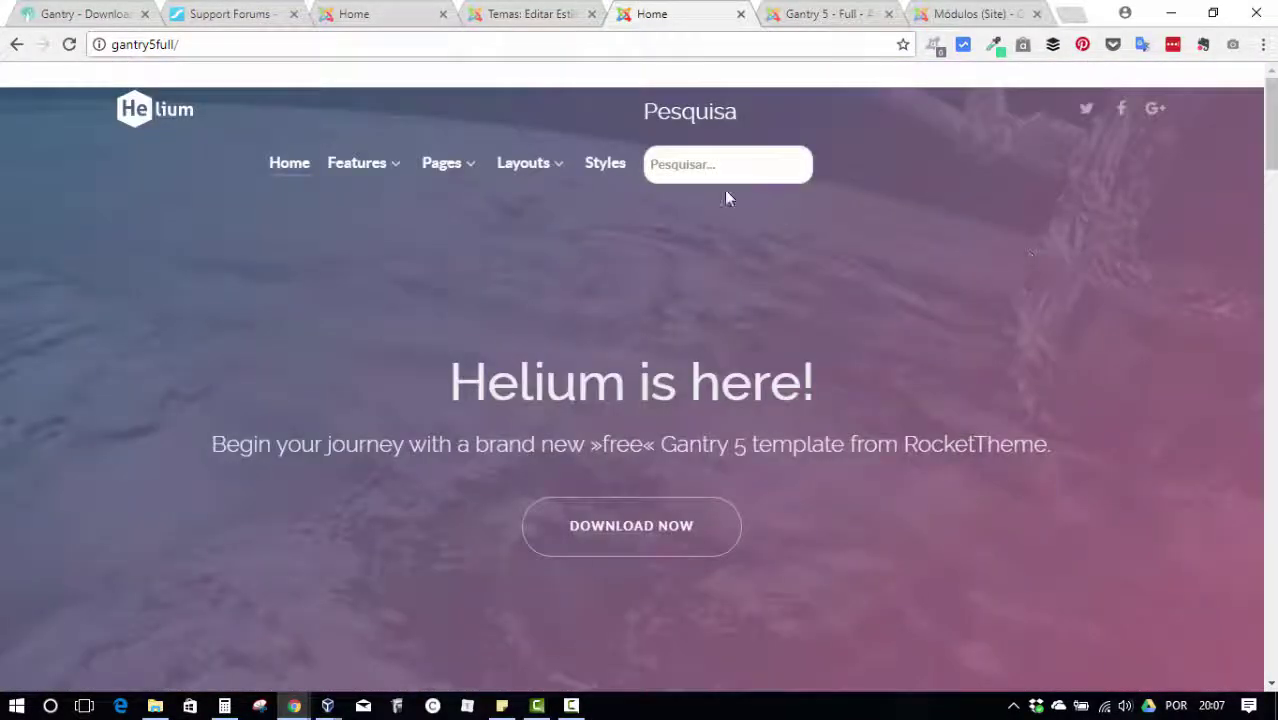
{"action": "left_click", "coordinate": [719, 166]}
{"action": "left_click", "coordinate": [873, 10]}
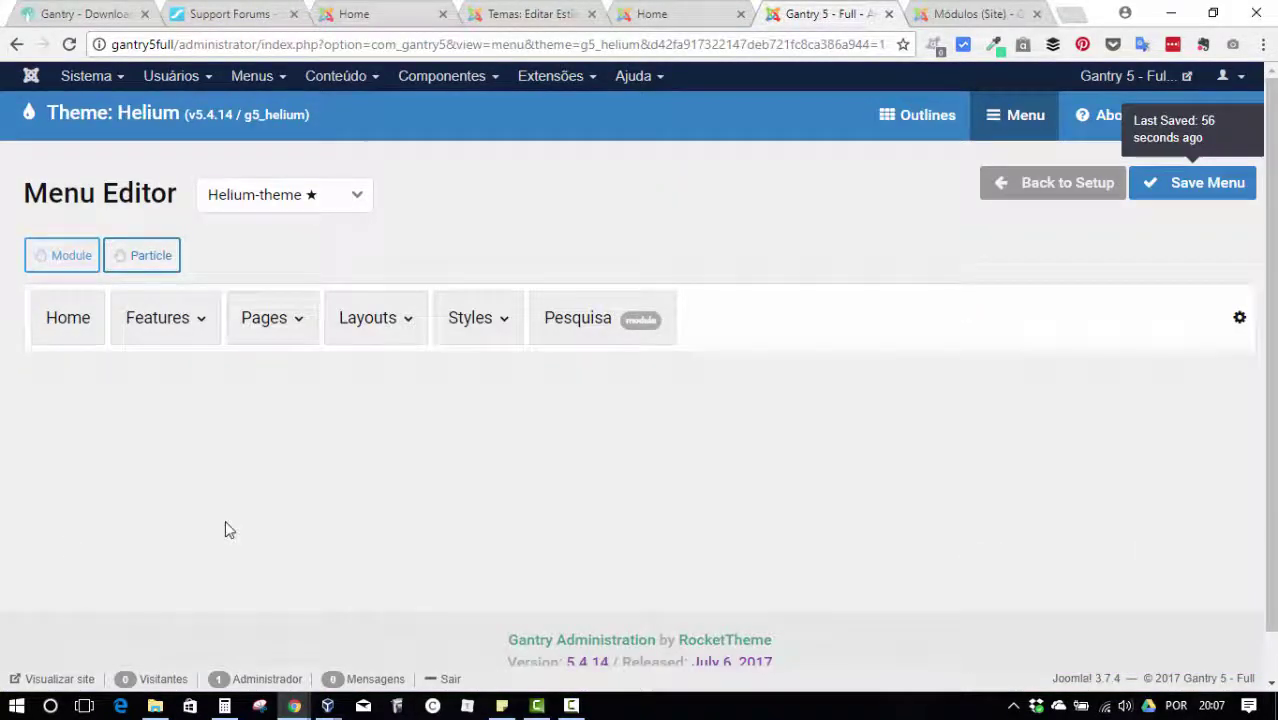
- Add a Date particle to the submenu area of the Home menu item
{"action": "left_click", "coordinate": [55, 328]}
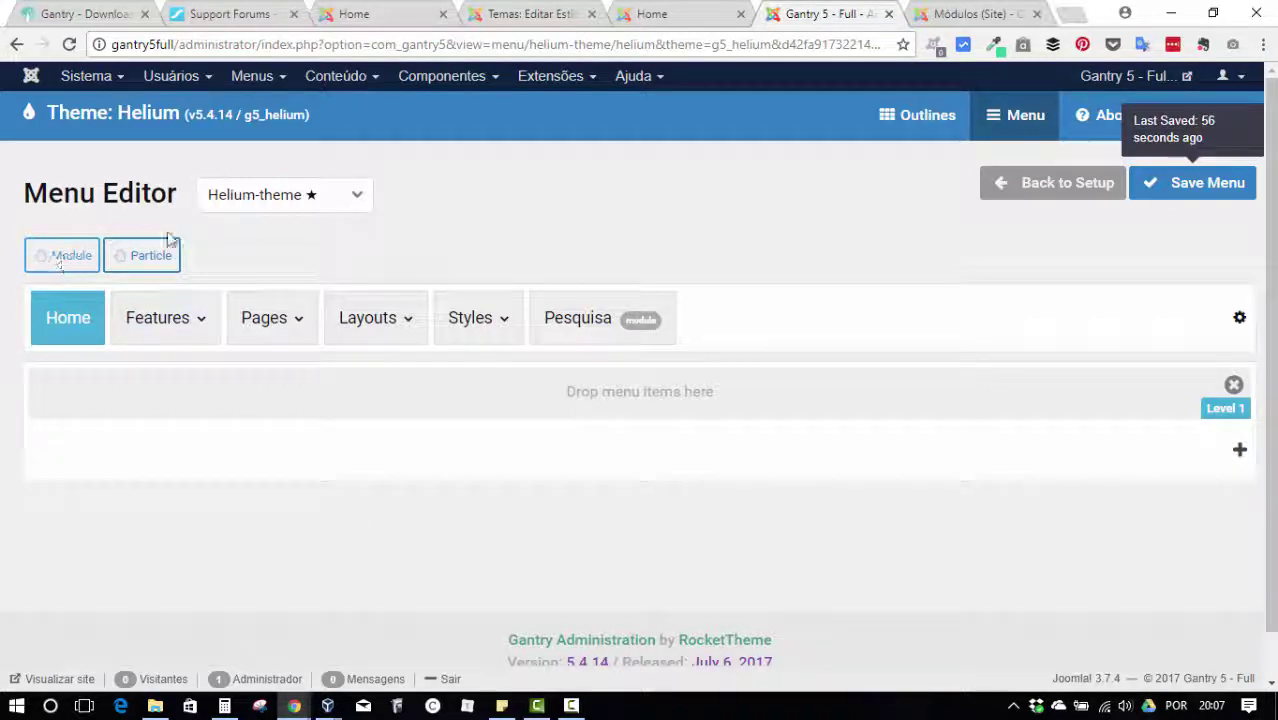
{"action": "left_click_drag", "start_coordinate": [134, 256], "coordinate": [762, 405]}
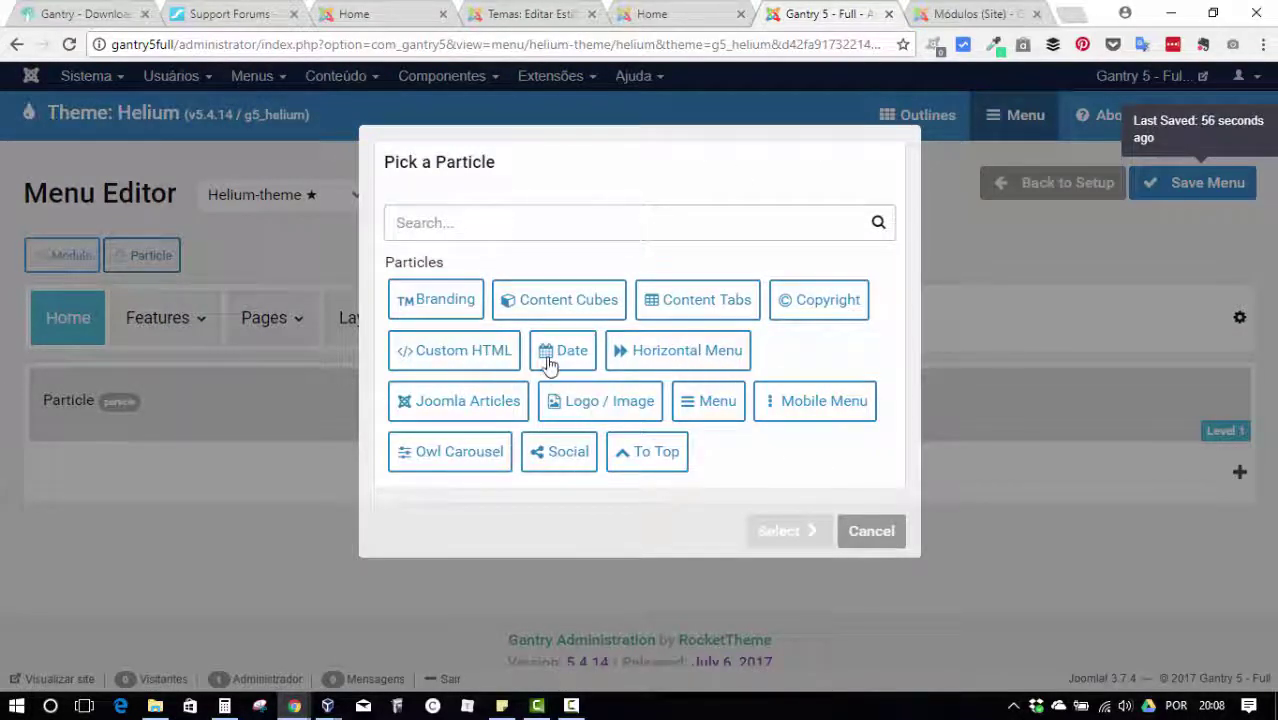
{"action": "left_click", "coordinate": [551, 363]}
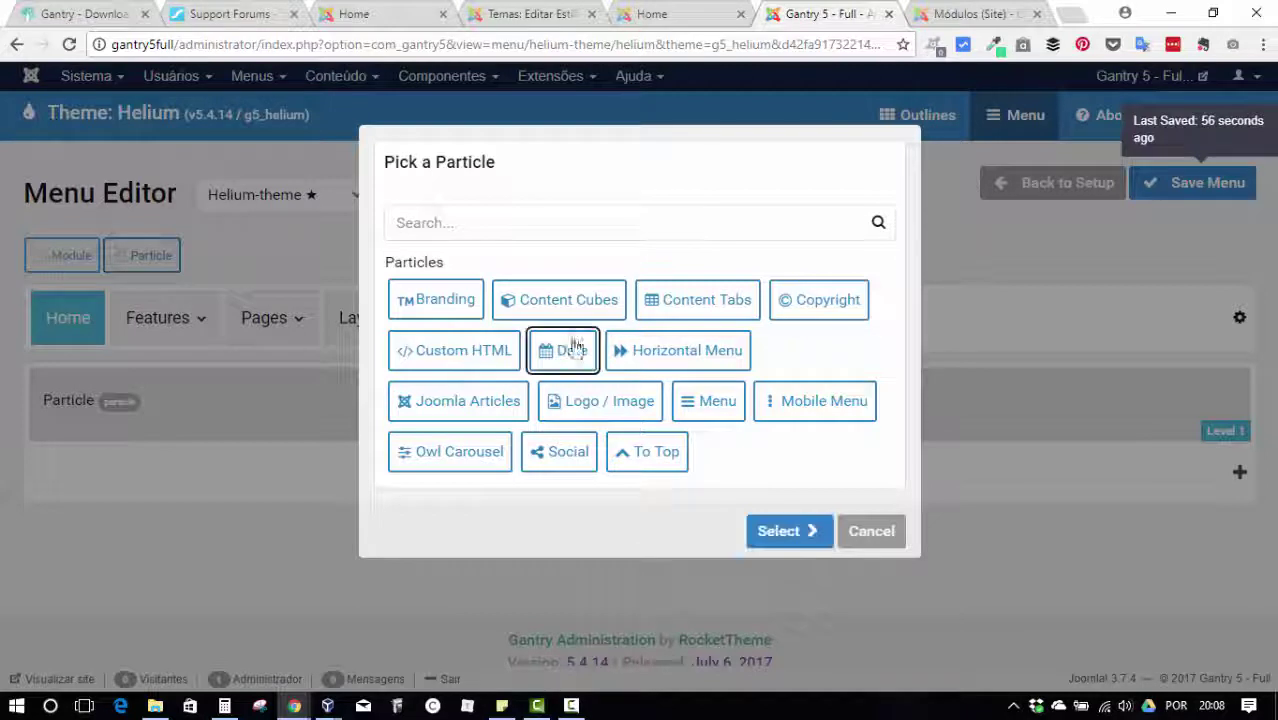
{"action": "left_click", "coordinate": [779, 533]}
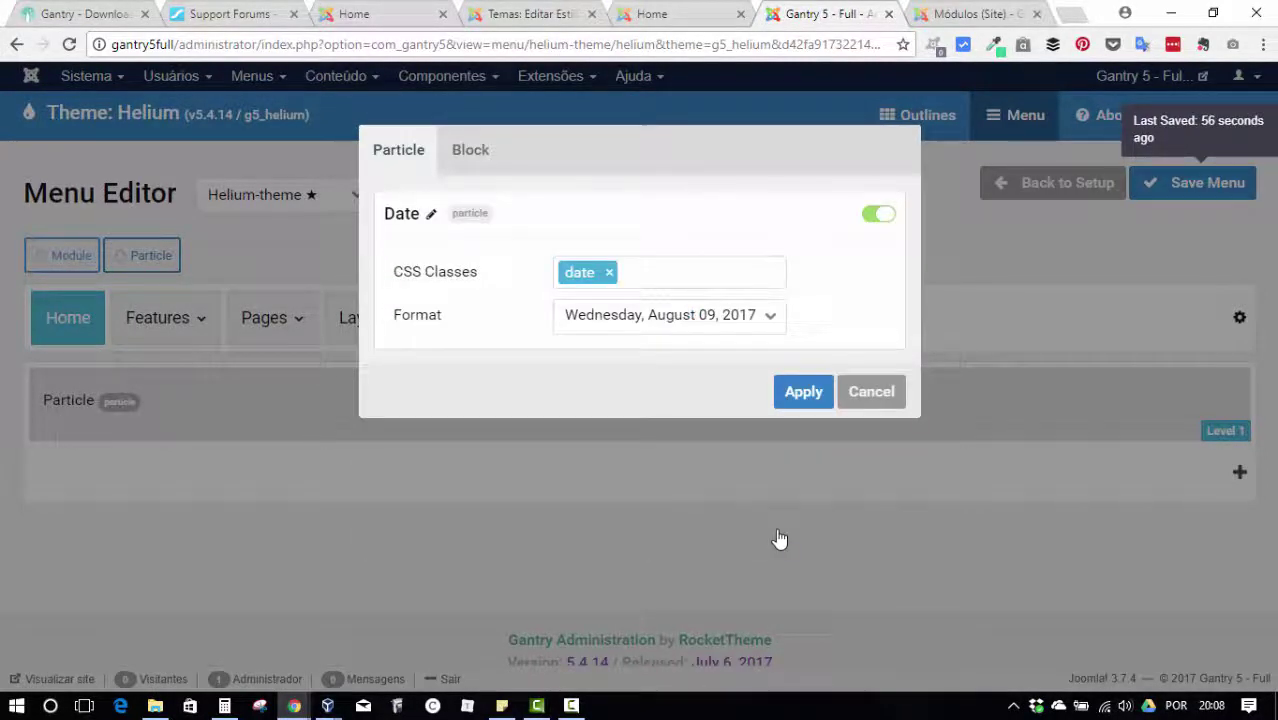
- Review the Date particle's own and block settings, apply them without changes, and save the menu
{"action": "left_click", "coordinate": [470, 157]}
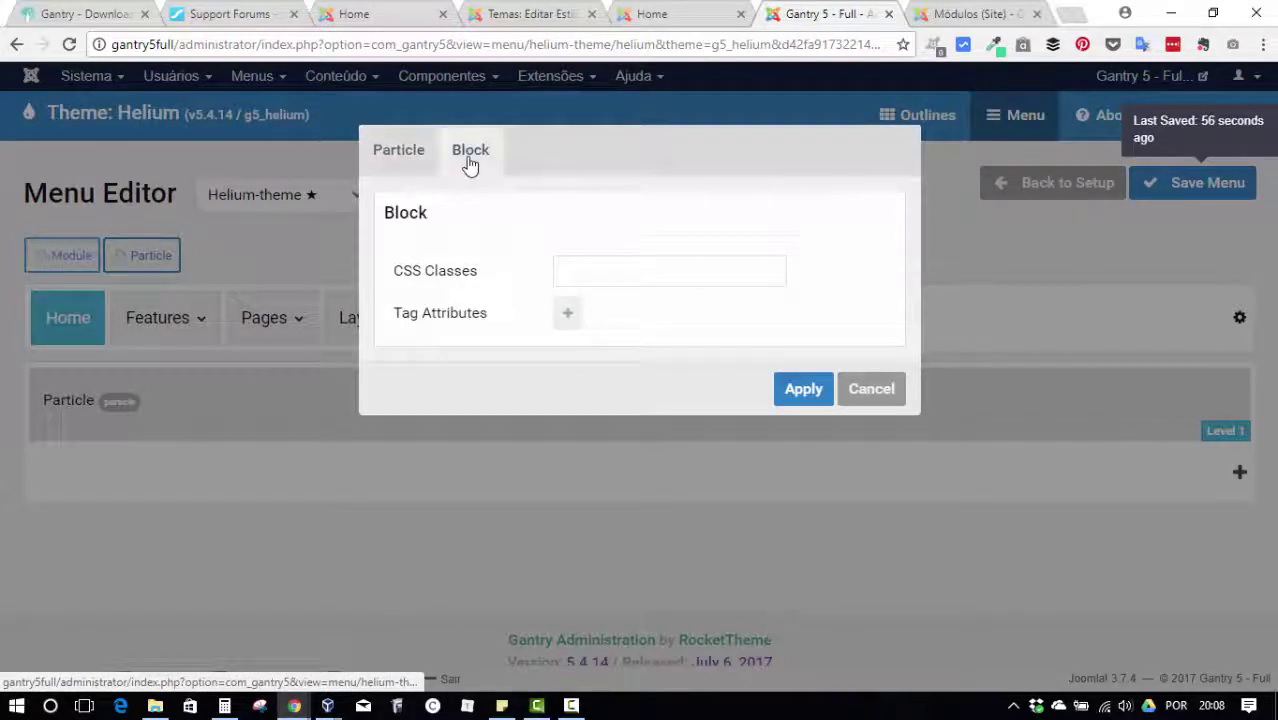
{"action": "left_click", "coordinate": [615, 270]}
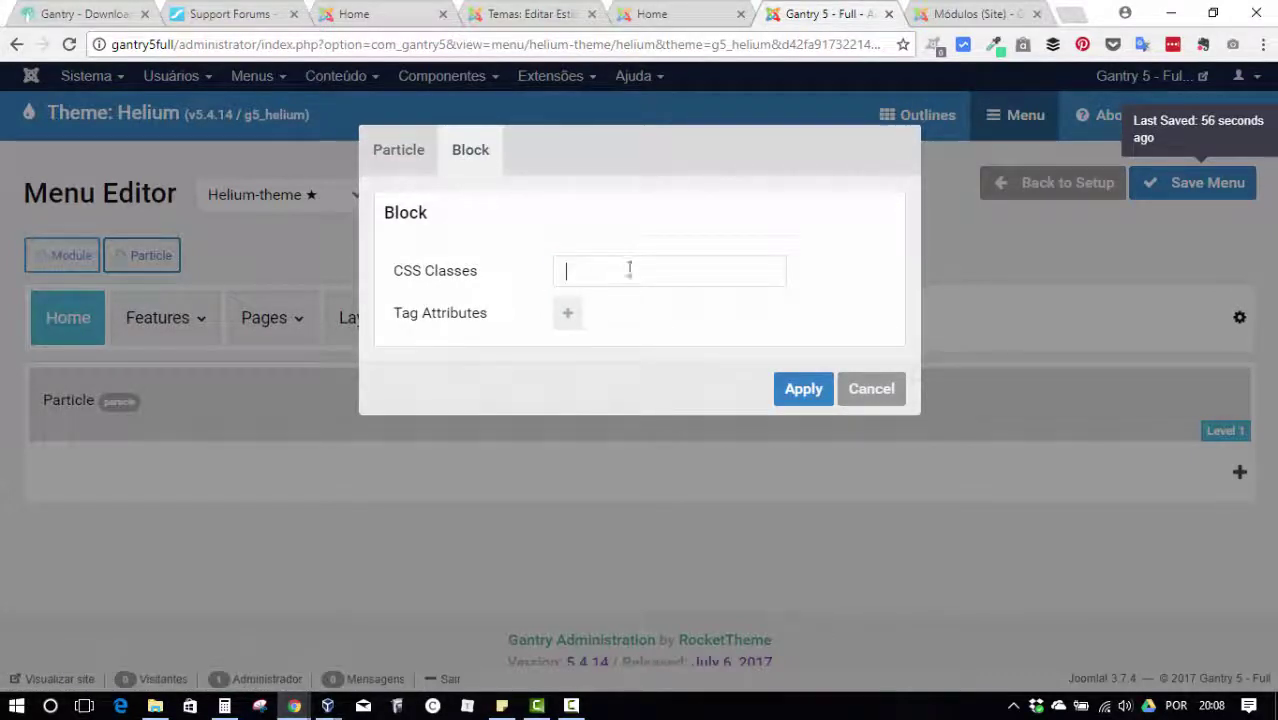
{"action": "left_click", "coordinate": [400, 152]}
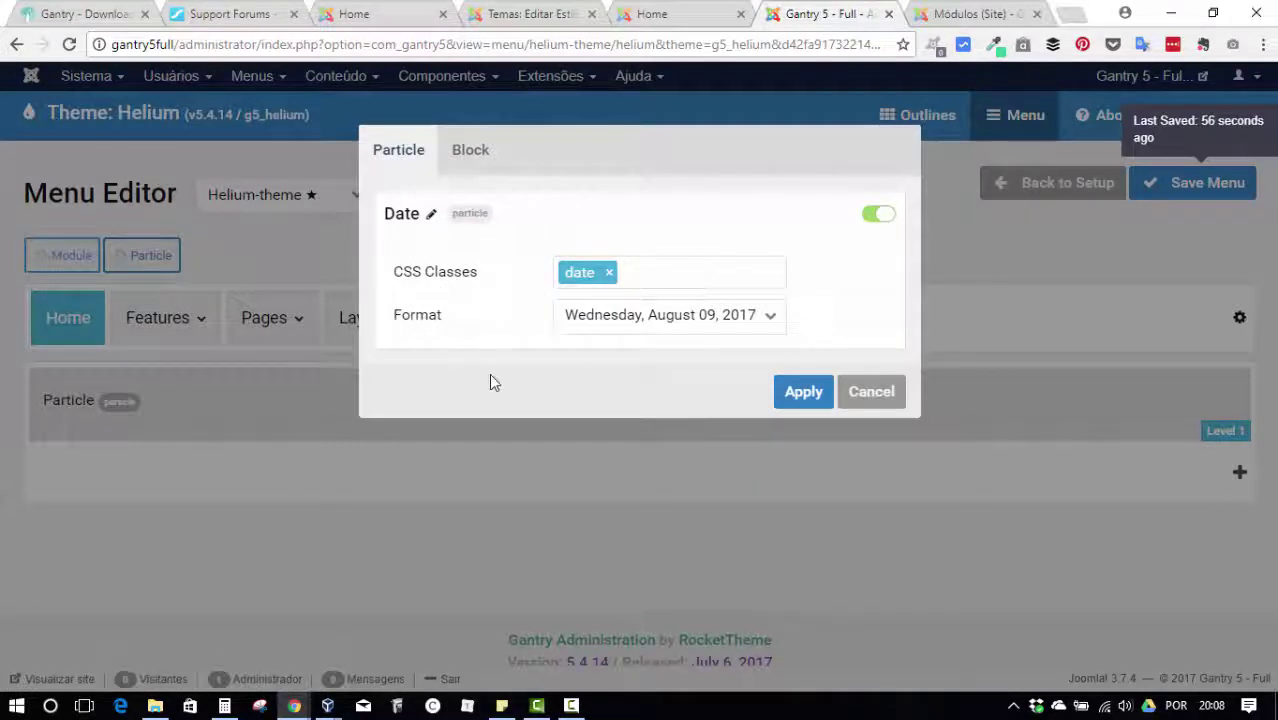
{"action": "left_click", "coordinate": [470, 150]}
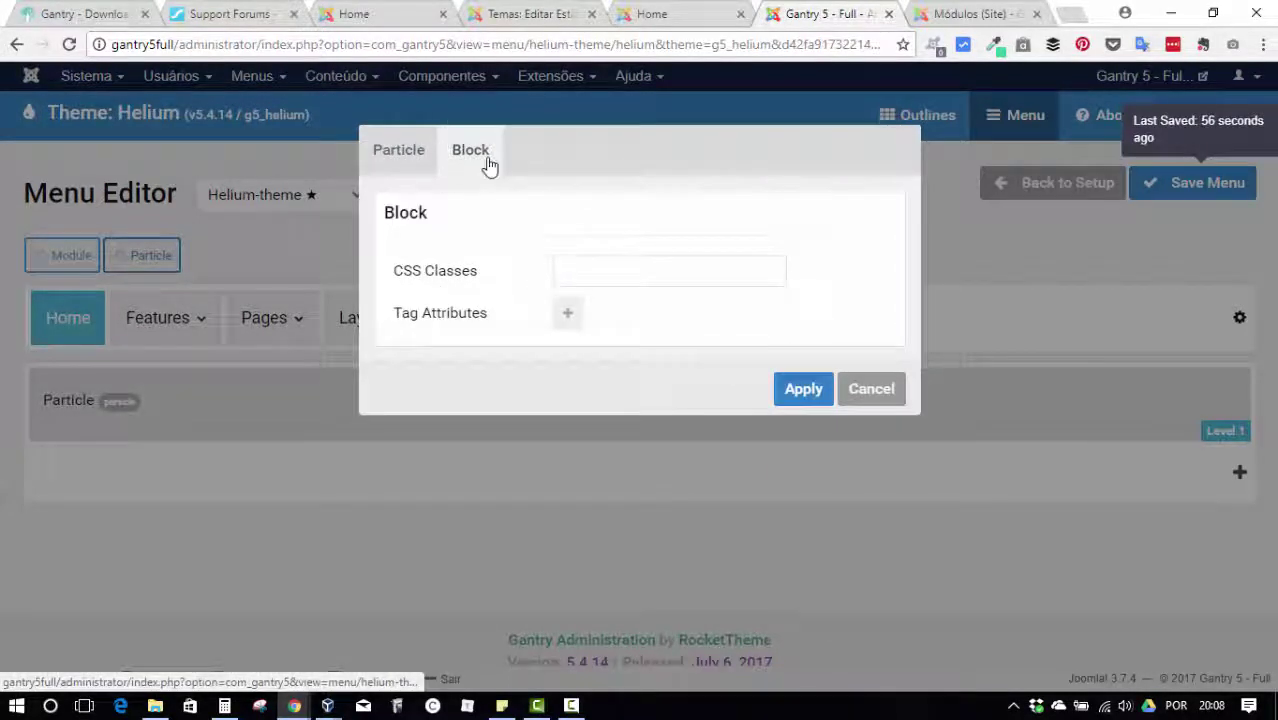
{"action": "left_click", "coordinate": [390, 150]}
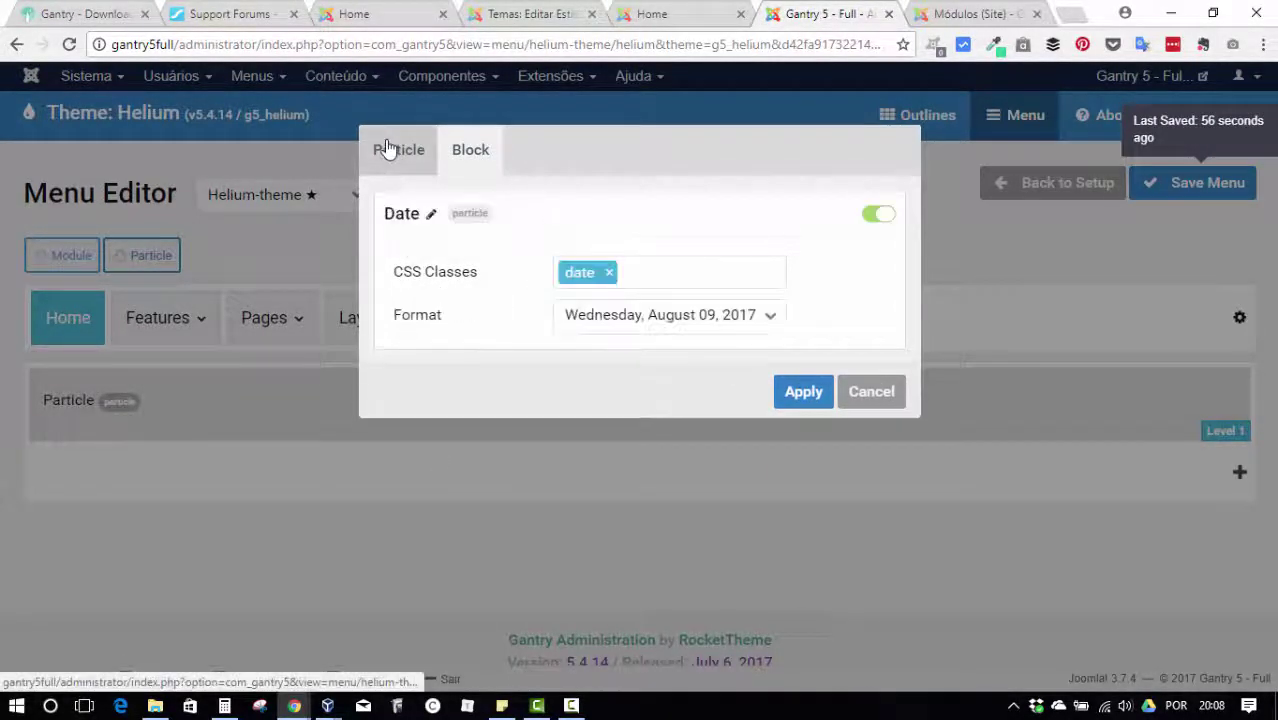
{"action": "left_click", "coordinate": [425, 155]}
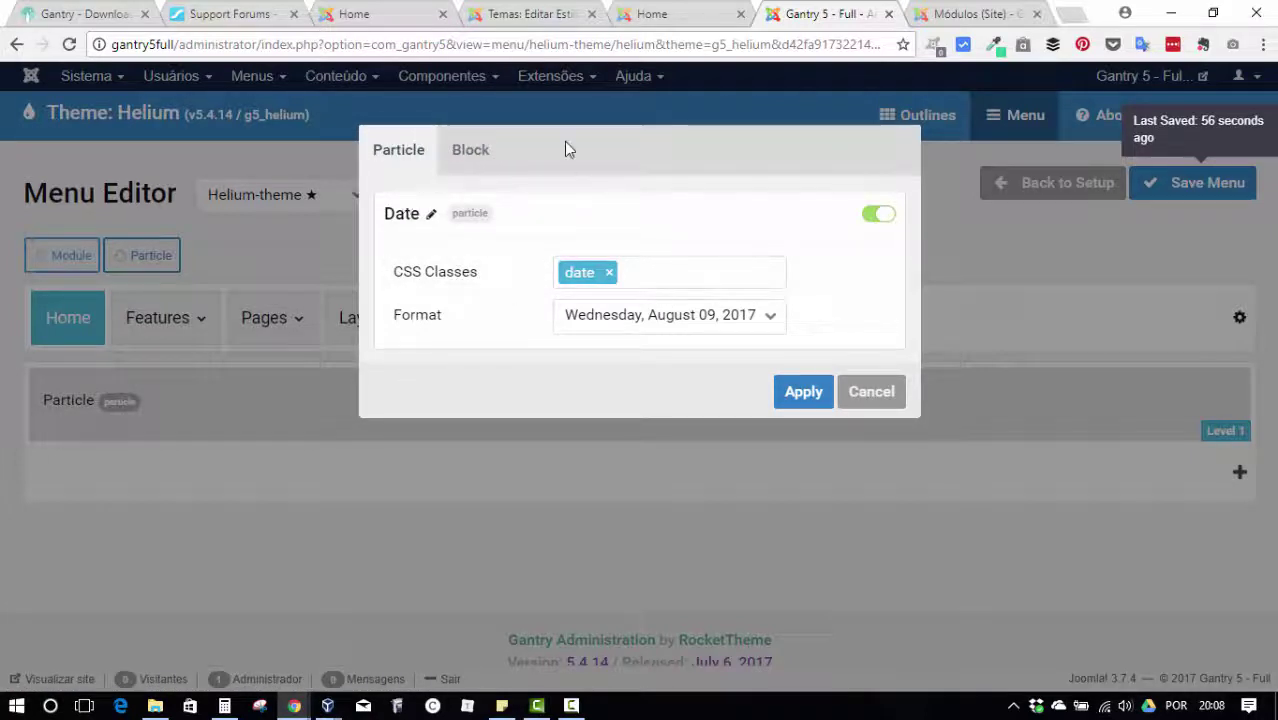
{"action": "left_click", "coordinate": [460, 155]}
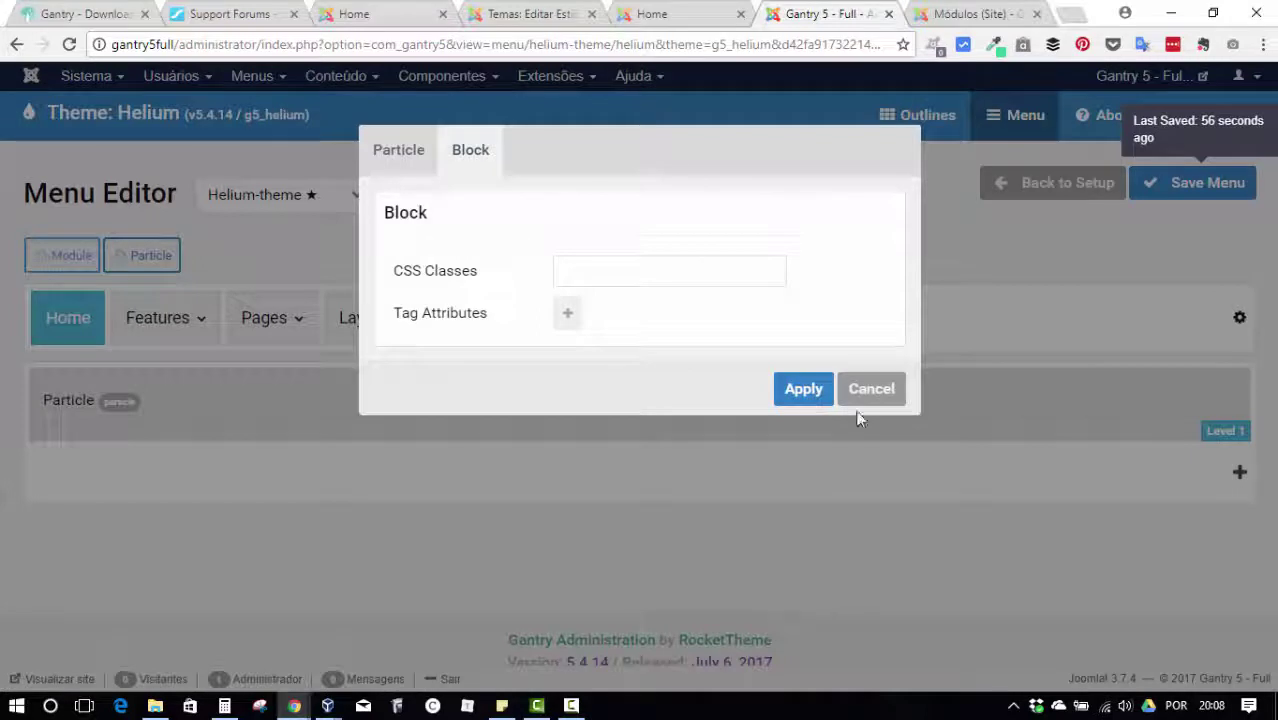
{"action": "left_click", "coordinate": [790, 390]}
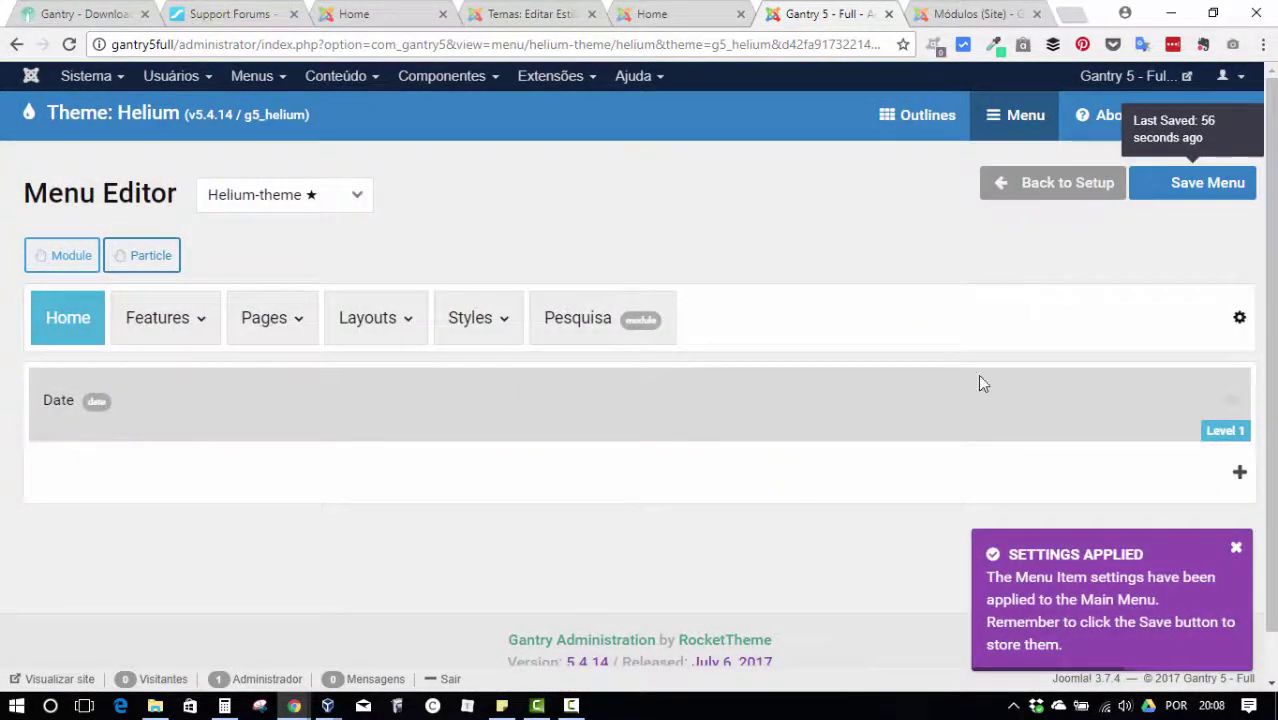
{"action": "left_click", "coordinate": [1212, 180]}
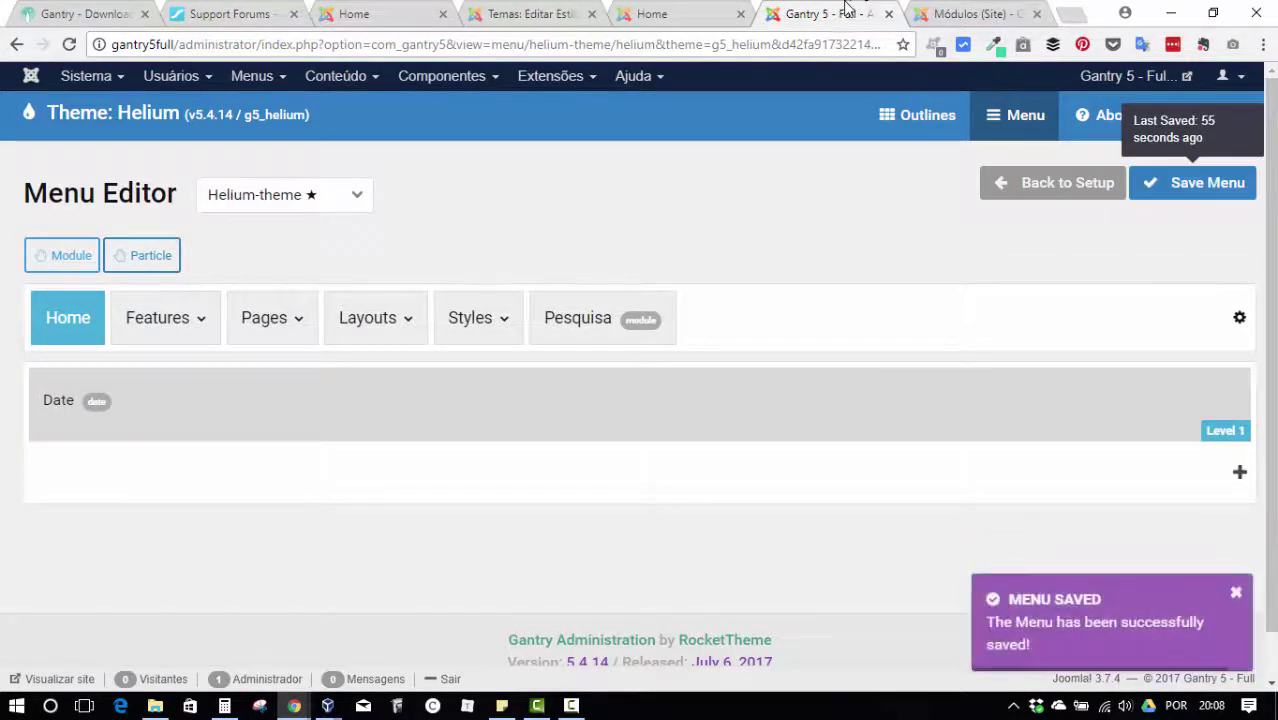
- Reload the site's home page, check the date shown under the Home menu item, and return to the Menu Editor
{"action": "left_click", "coordinate": [980, 14]}
{"action": "left_click", "coordinate": [826, 12]}
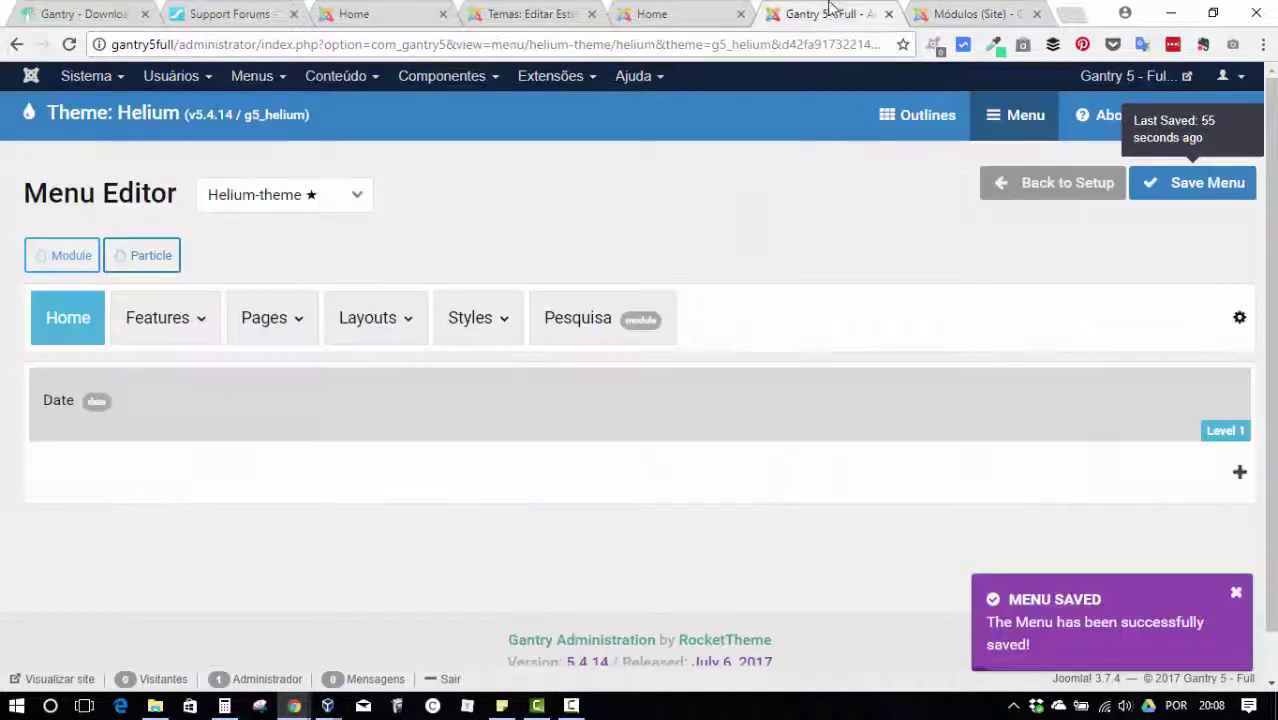
{"action": "left_click", "coordinate": [650, 14]}
{"action": "left_click", "coordinate": [69, 44]}
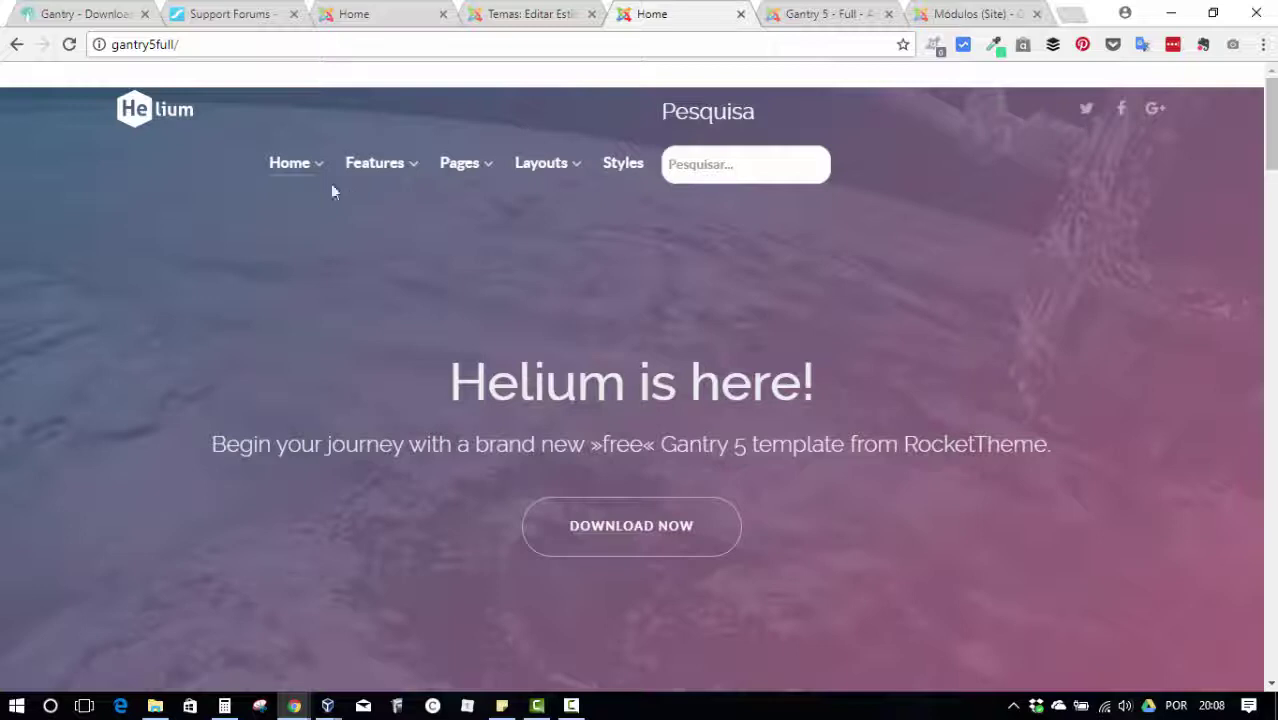
{"action": "mouse_move", "coordinate": [303, 165]}
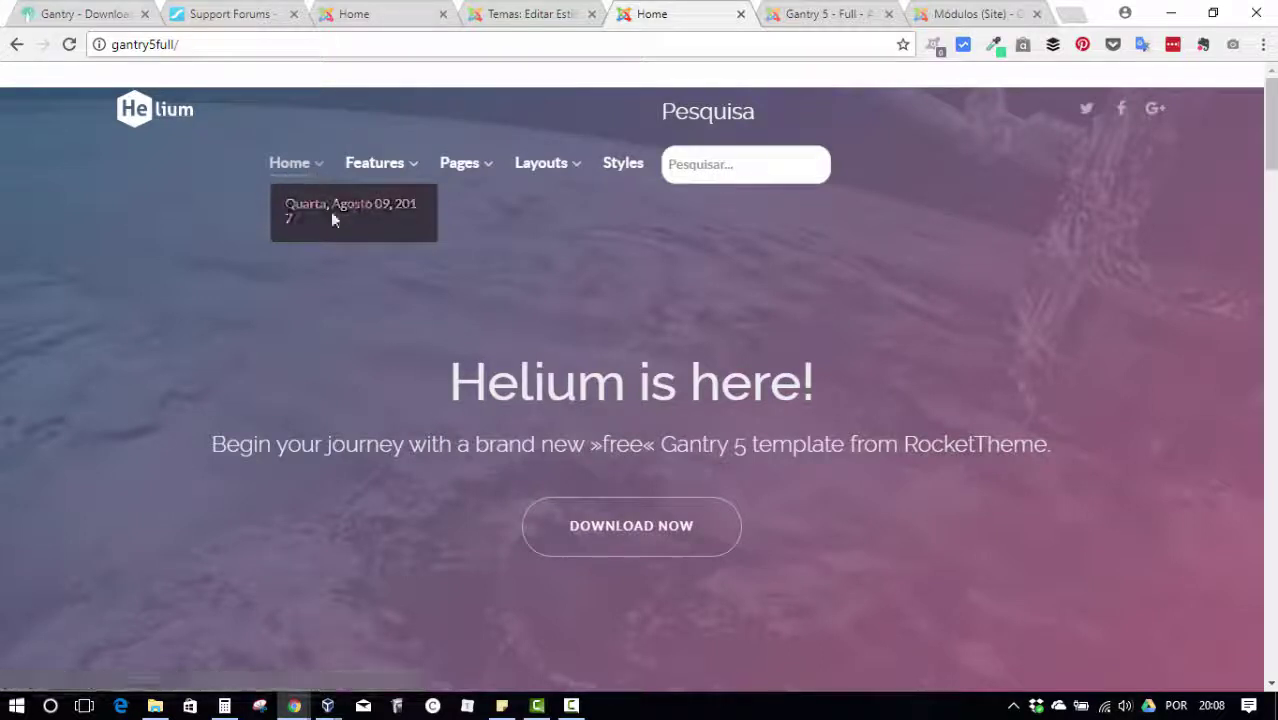
{"action": "left_click", "coordinate": [800, 12]}
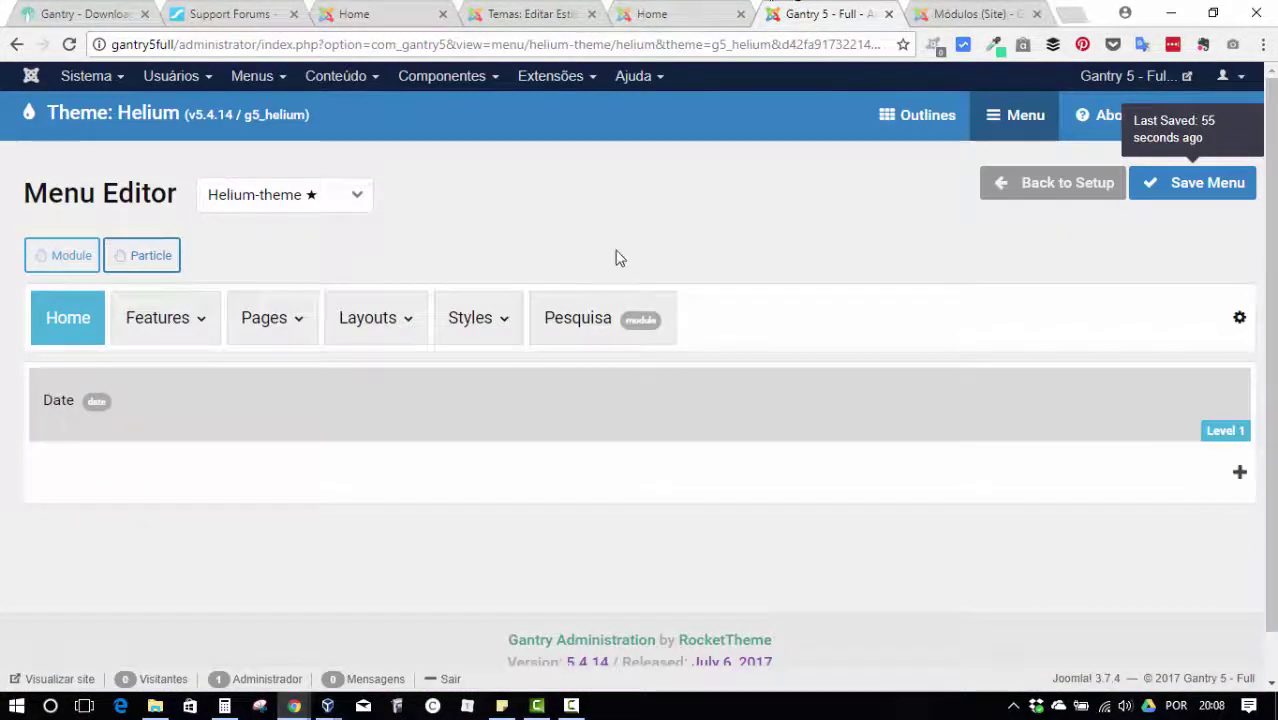
- Try out two extra columns in the Home submenu and remove both of them
{"action": "left_click", "coordinate": [1240, 473]}
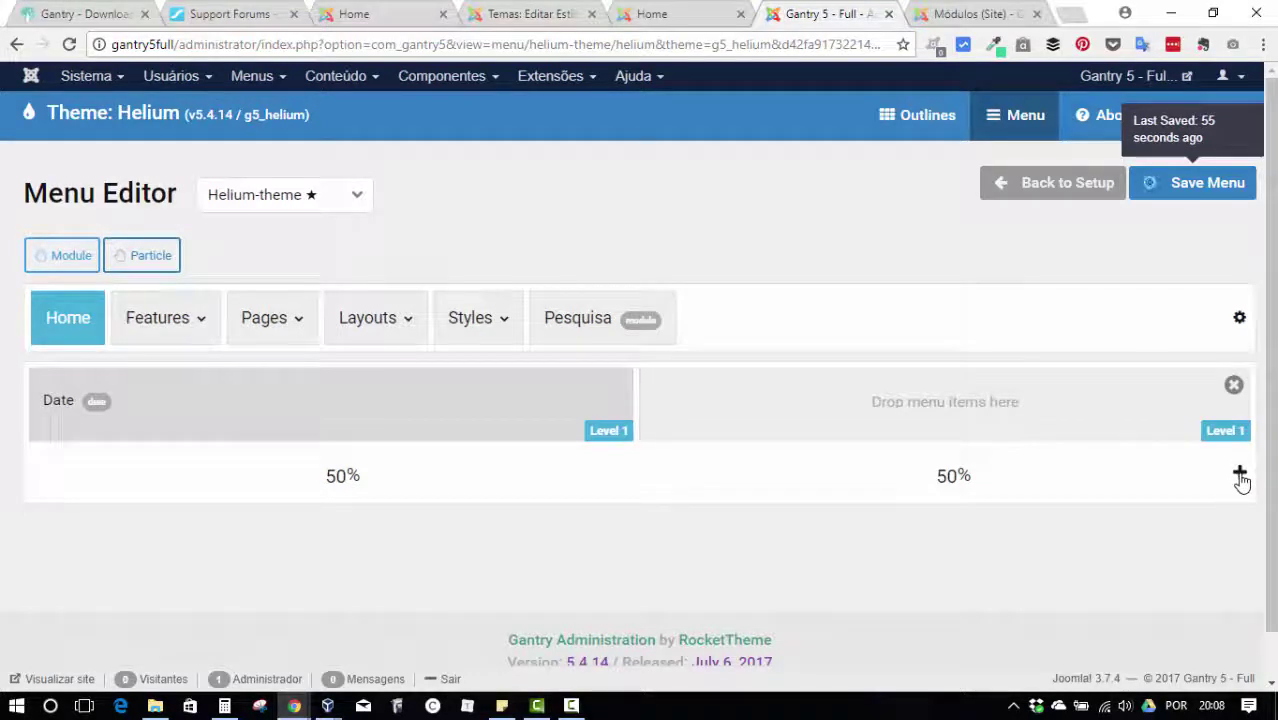
{"action": "left_click", "coordinate": [1240, 475]}
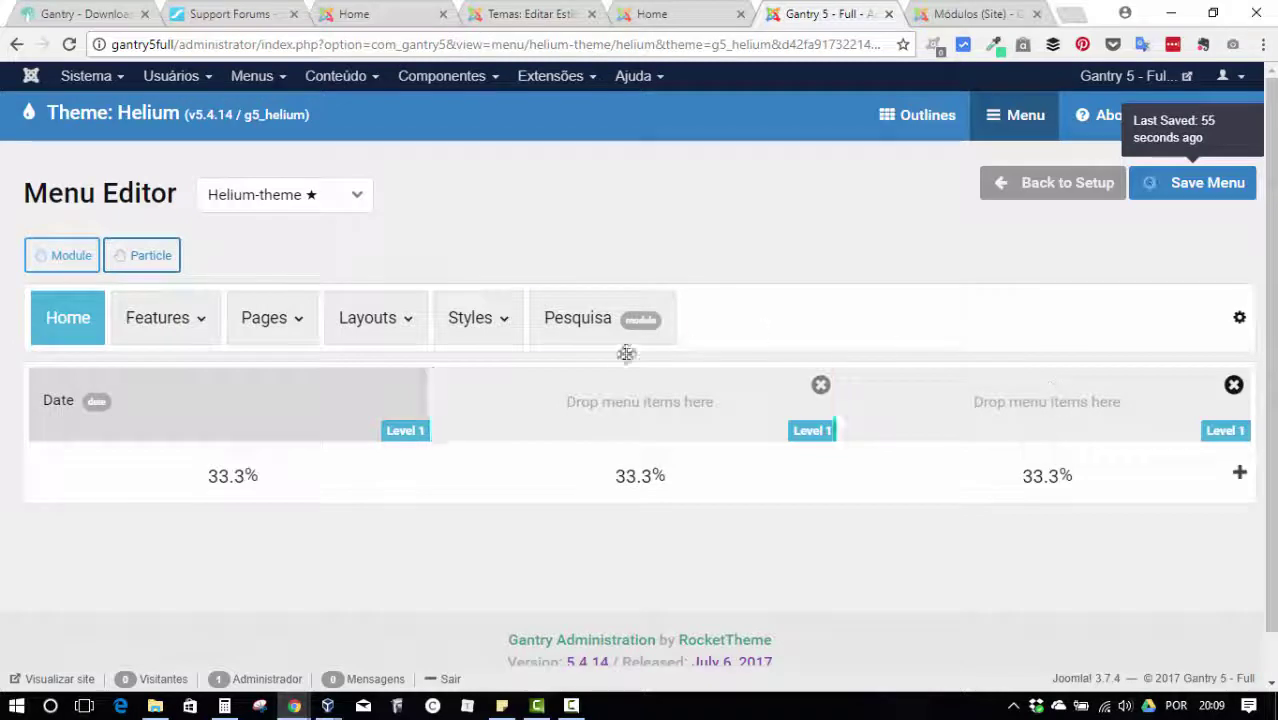
{"action": "left_click", "coordinate": [821, 384]}
{"action": "left_click", "coordinate": [1233, 384]}
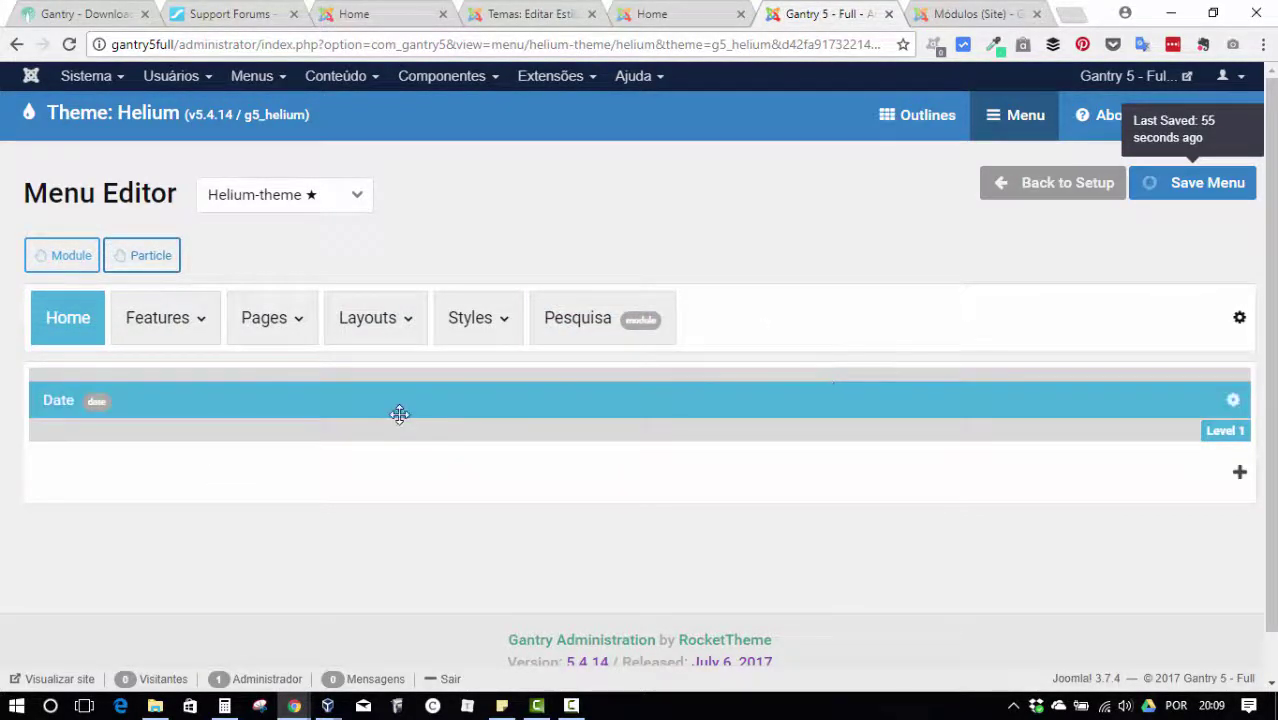
- View the Date particle's settings in the Home submenu and close them without changes
{"action": "left_click", "coordinate": [405, 405]}
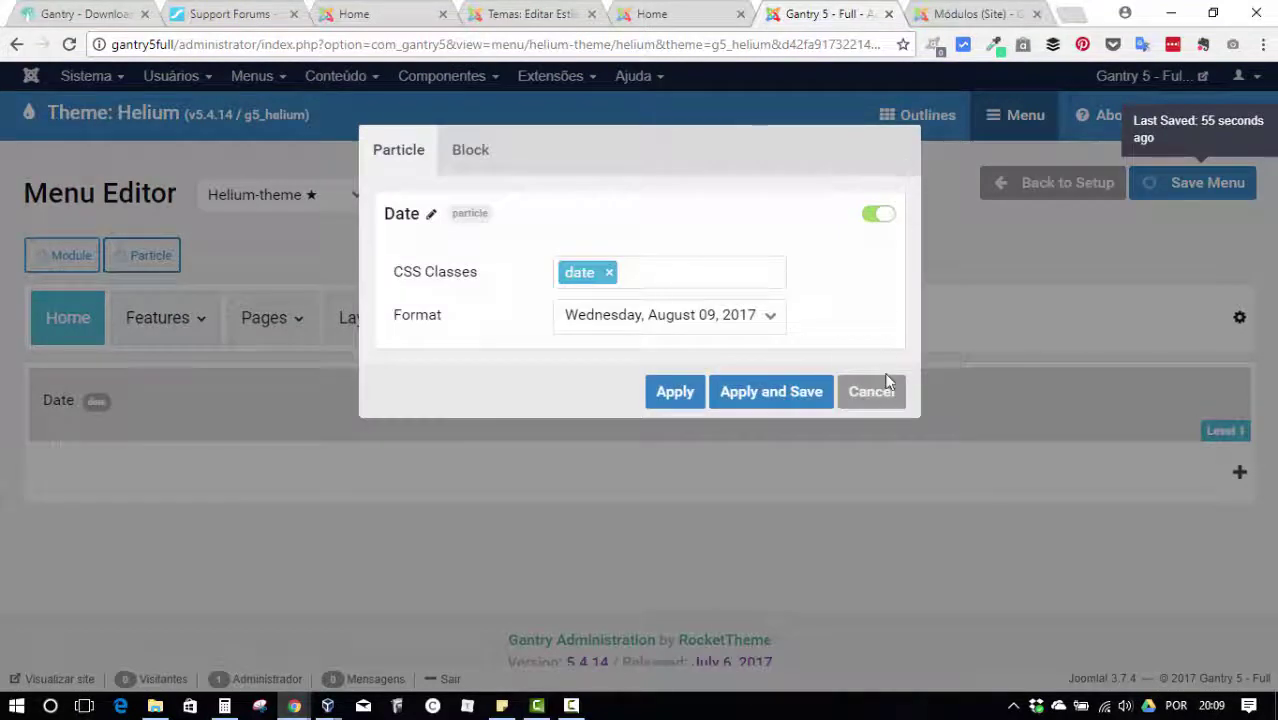
{"action": "left_click", "coordinate": [885, 385]}
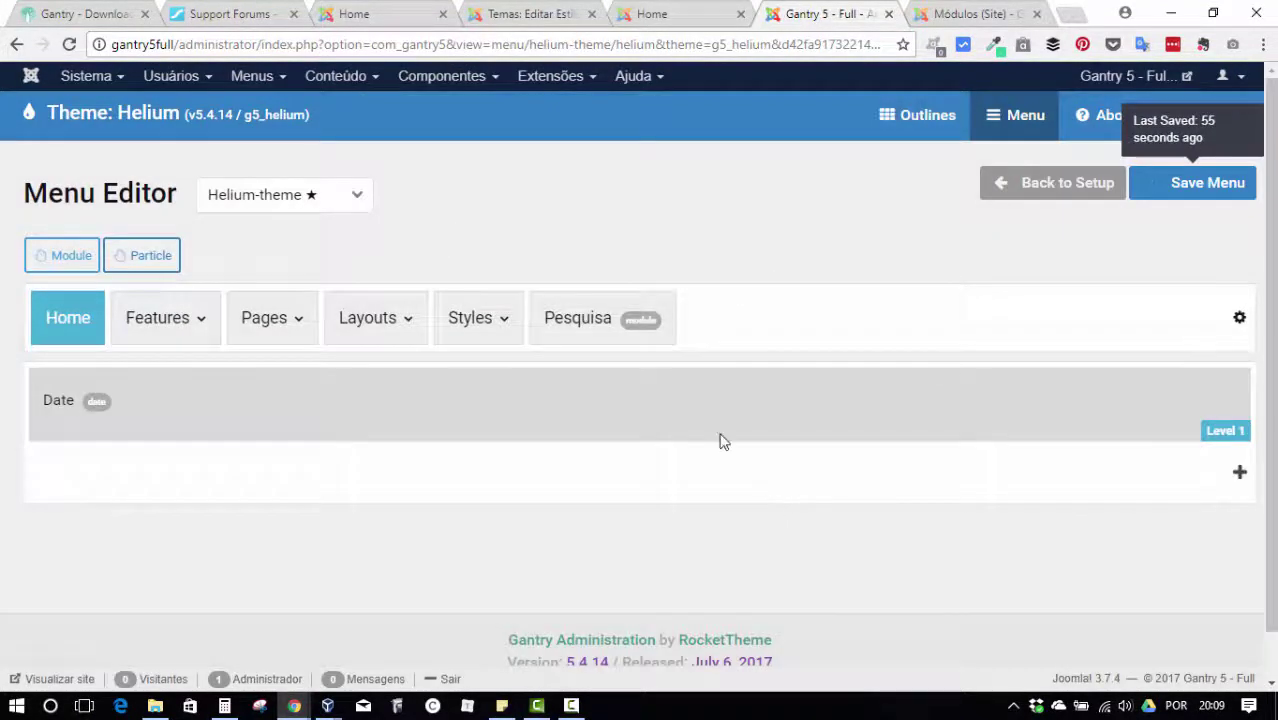
{"action": "mouse_move", "coordinate": [1050, 391]}
{"action": "left_click", "coordinate": [1233, 402]}
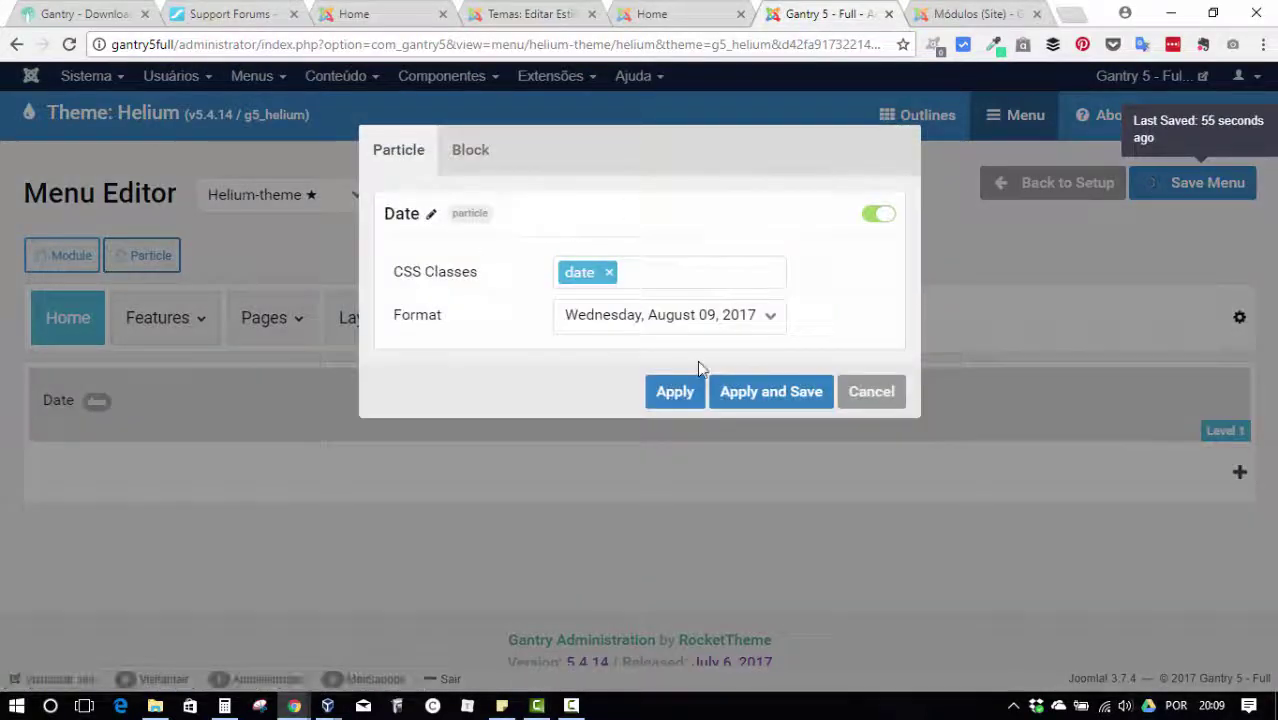
{"action": "left_click", "coordinate": [870, 391]}
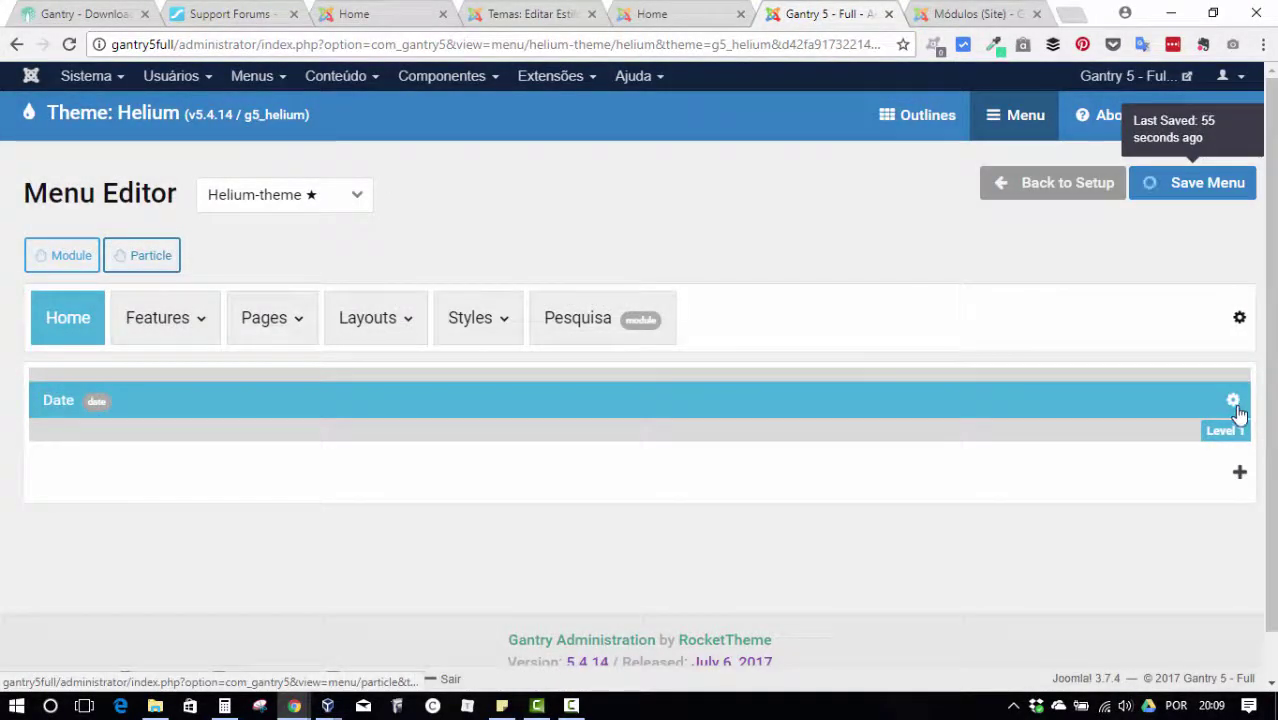
{"action": "left_click", "coordinate": [1234, 402]}
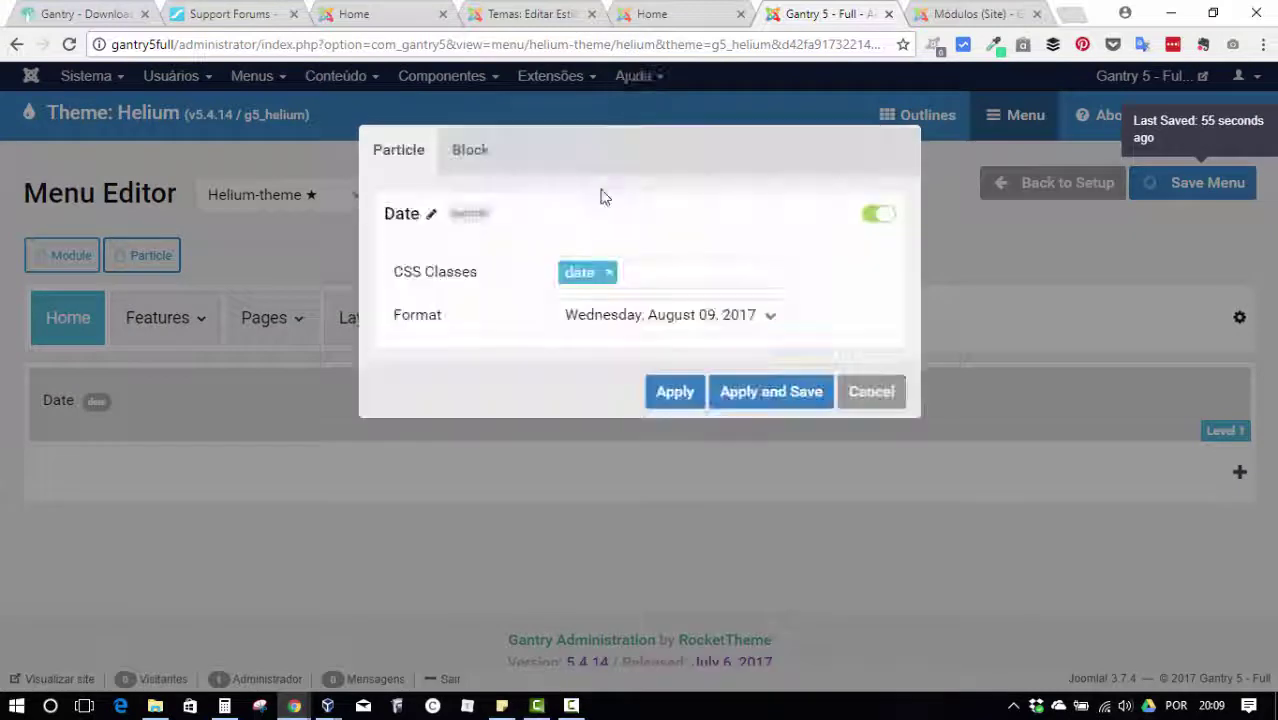
{"action": "left_click", "coordinate": [869, 400]}
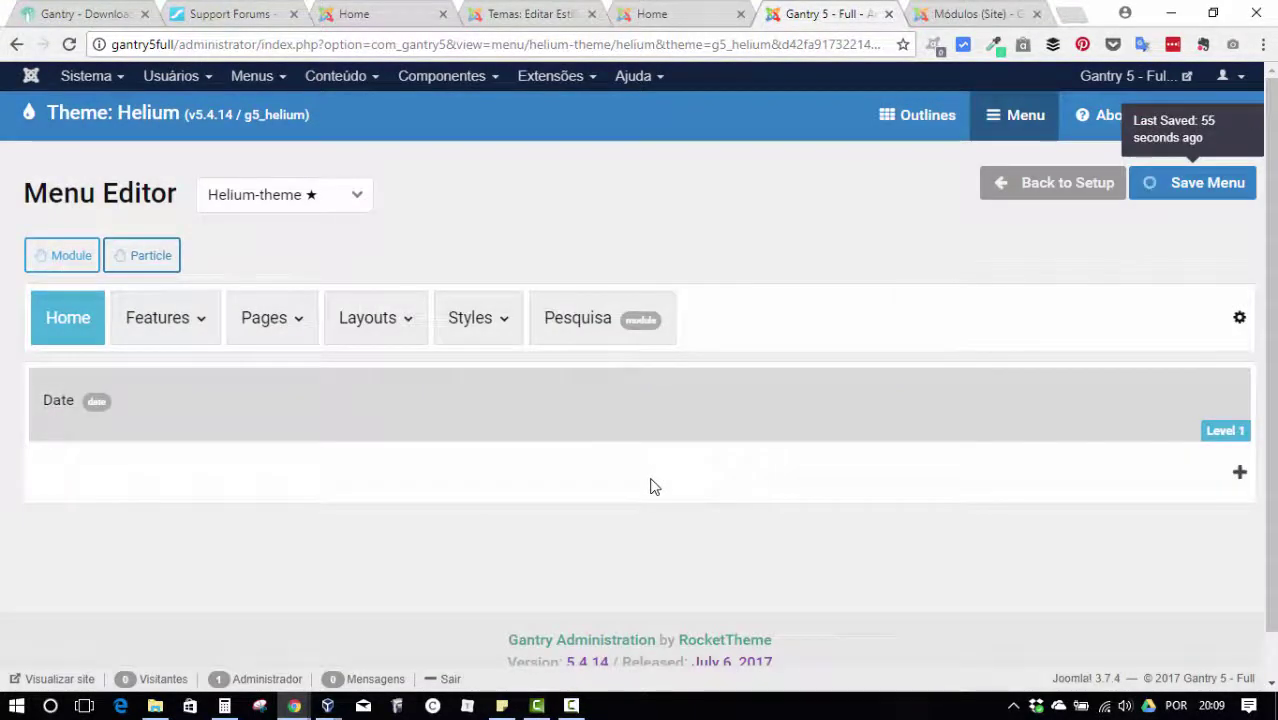
- Split the Home submenu into two columns of about 41% and 59%, and move the Date particle into the wider one
{"action": "left_click", "coordinate": [1240, 474]}
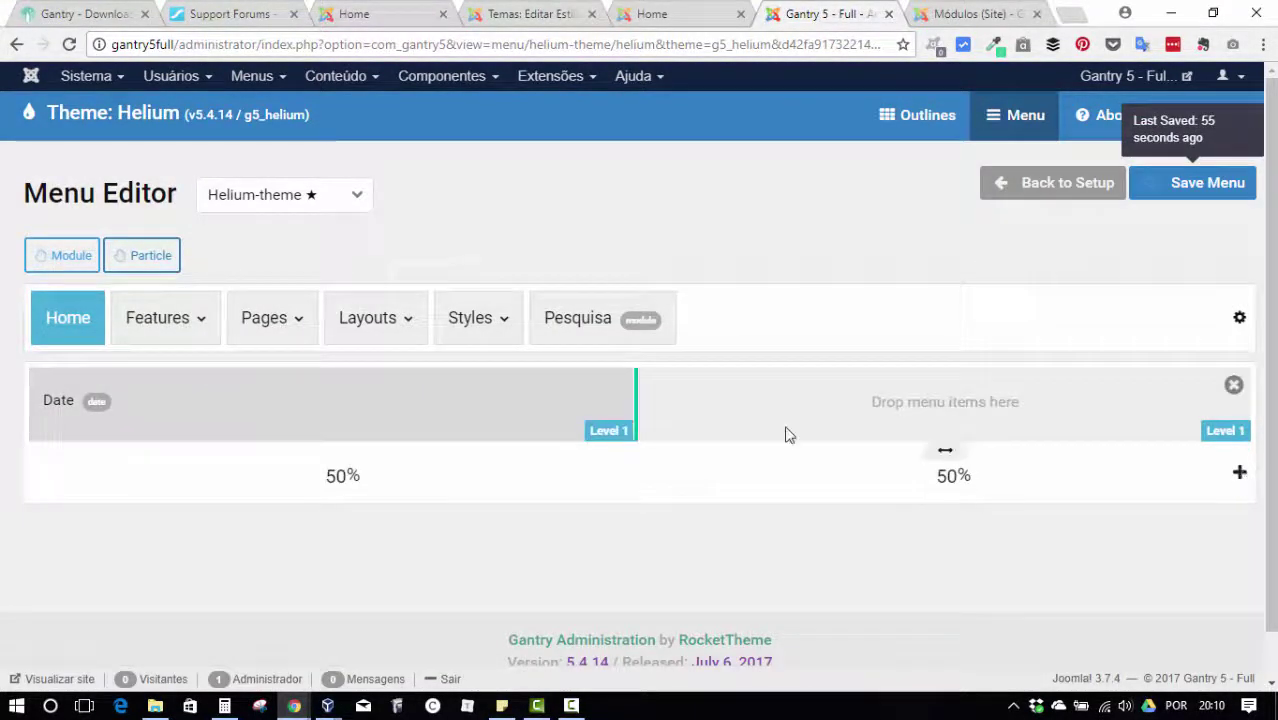
{"action": "left_click_drag", "start_coordinate": [637, 393], "coordinate": [528, 405]}
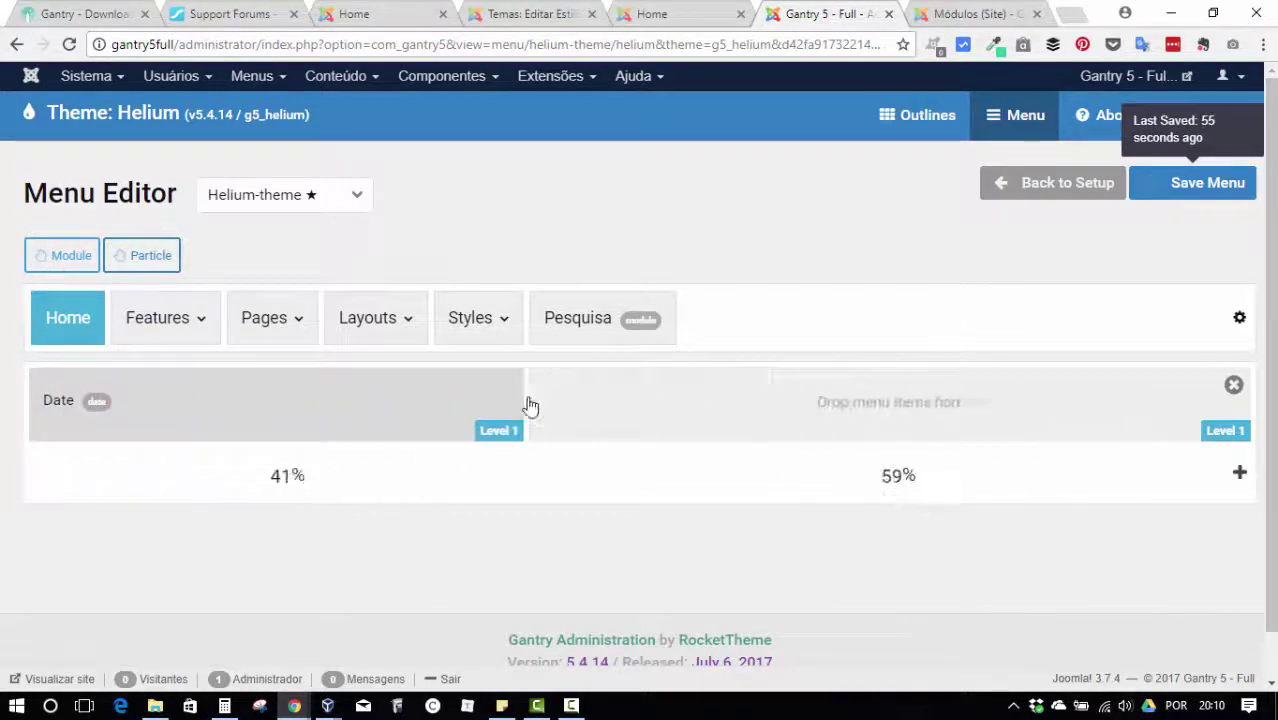
{"action": "left_click_drag", "start_coordinate": [229, 392], "coordinate": [913, 405]}
{"action": "mouse_move", "coordinate": [760, 404]}
{"action": "left_mouse_down"}
{"action": "mouse_move", "coordinate": [277, 408]}
{"action": "mouse_move", "coordinate": [779, 391]}
{"action": "left_mouse_up"}
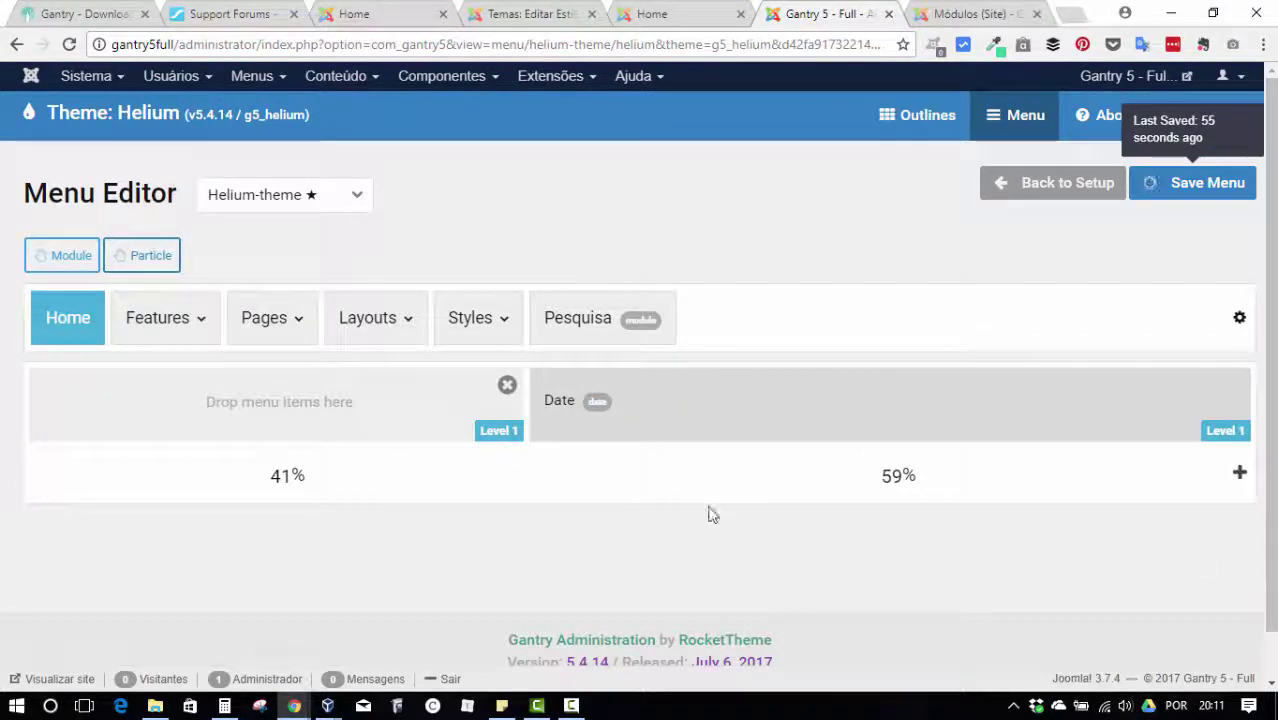
- Try to add a module below the Date particle in the wider column of the Home submenu
{"action": "left_click_drag", "start_coordinate": [78, 262], "coordinate": [762, 440]}
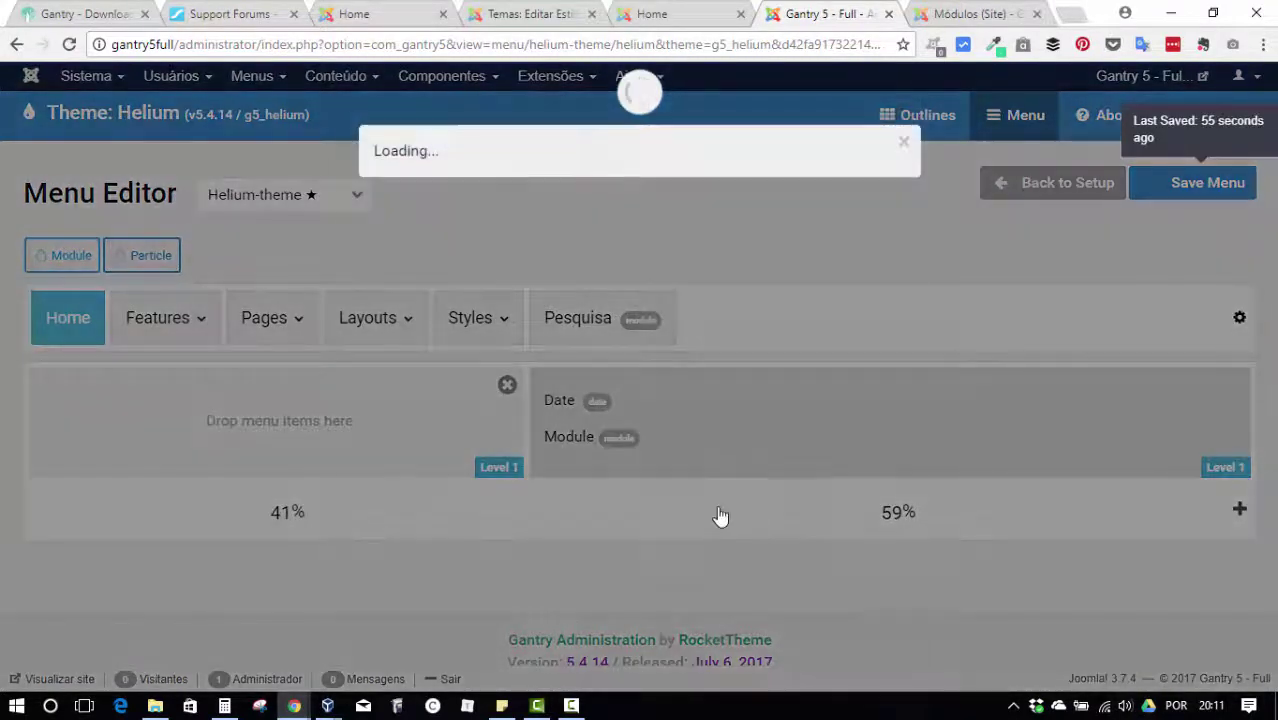
{"action": "left_click", "coordinate": [862, 665]}
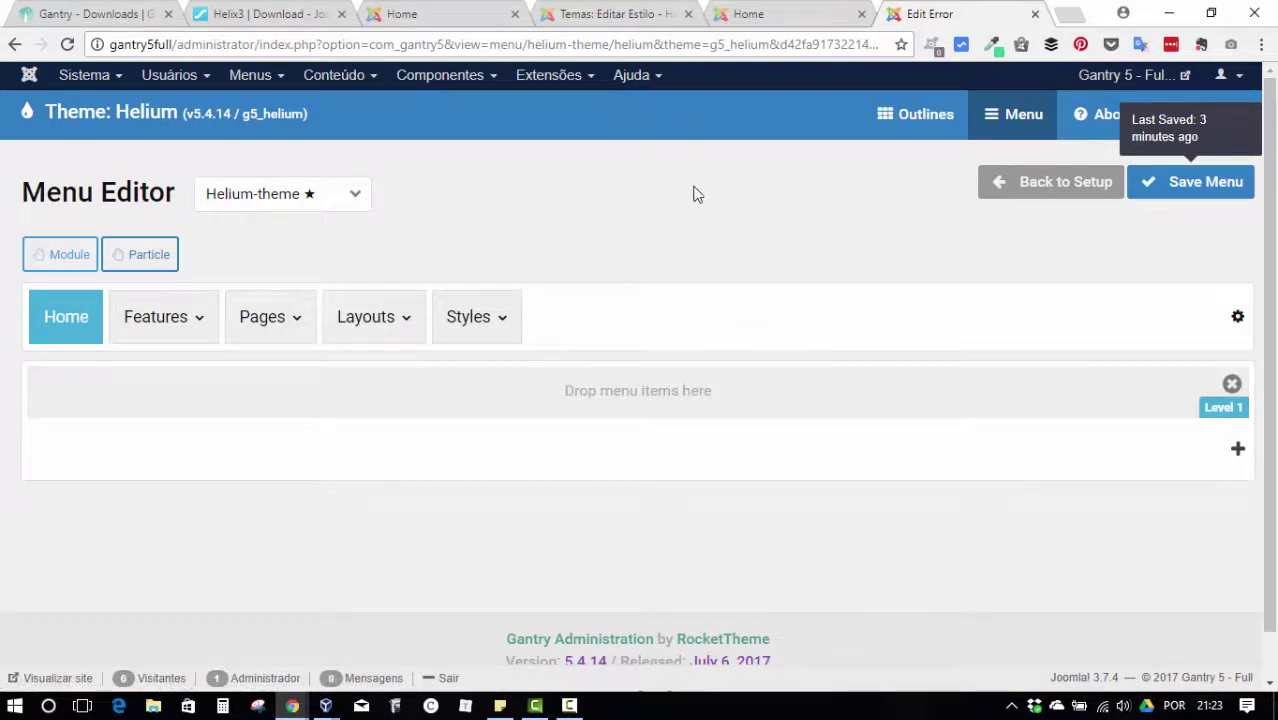
- Switch to the Helix 3 Full administration and open the Menu settings of the shaper_helix5 - Default style
{"action": "left_click", "coordinate": [613, 12]}
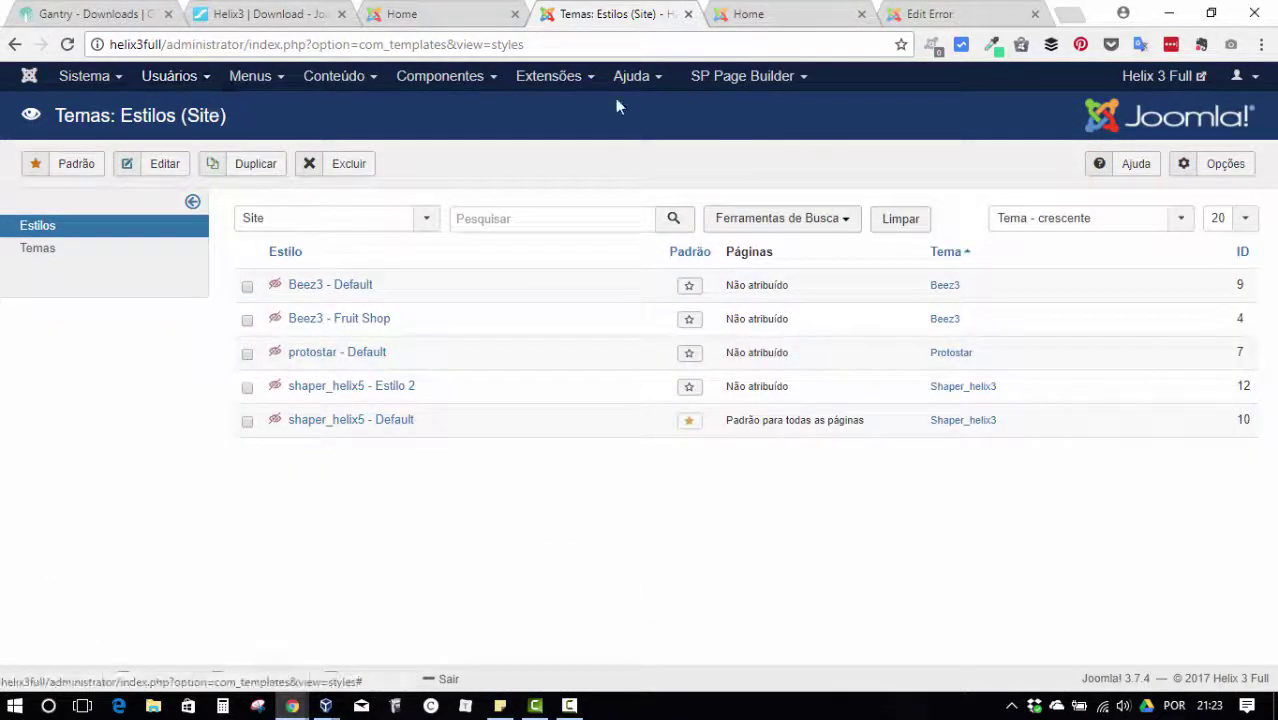
{"action": "left_click", "coordinate": [588, 80]}
{"action": "left_click", "coordinate": [640, 80]}
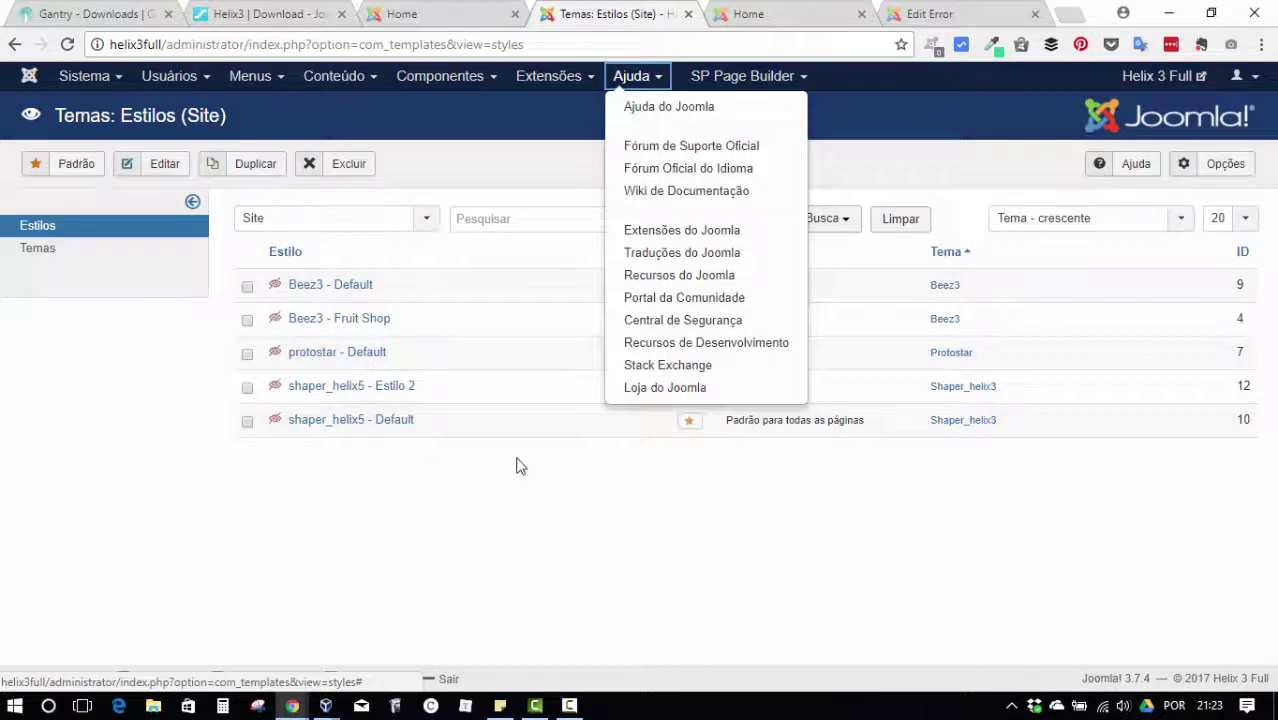
{"action": "left_click", "coordinate": [377, 421]}
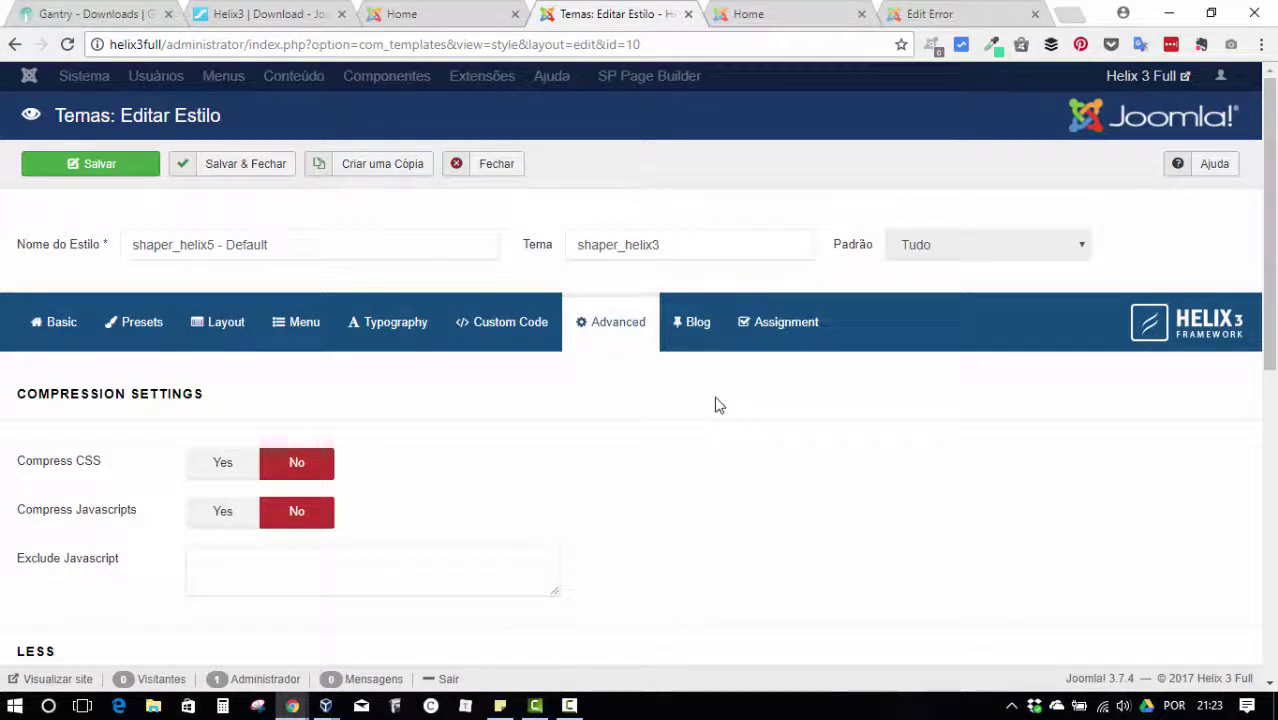
{"action": "left_click", "coordinate": [300, 337]}
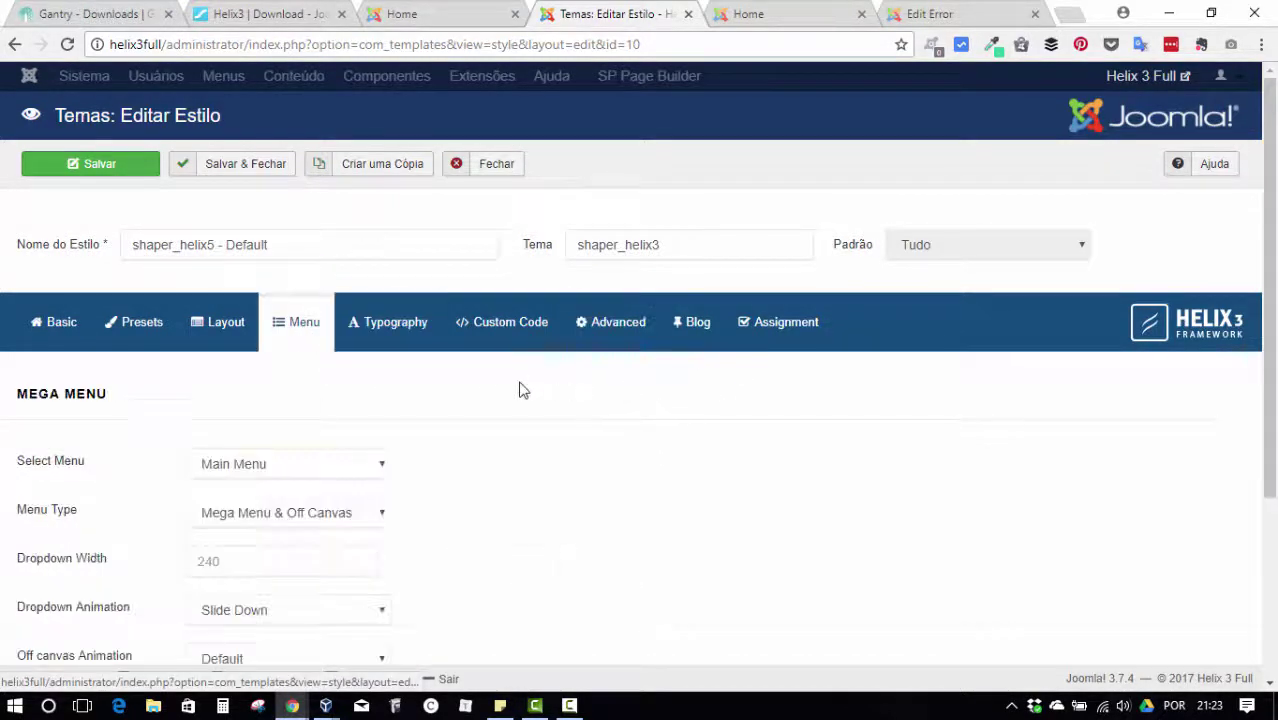
- Examine the available options for Select Menu and Menu Type in the Mega Menu settings, and close the style without changes
{"action": "scroll", "coordinate": [560, 390], "scroll_direction": "down", "scroll_amount": 2}
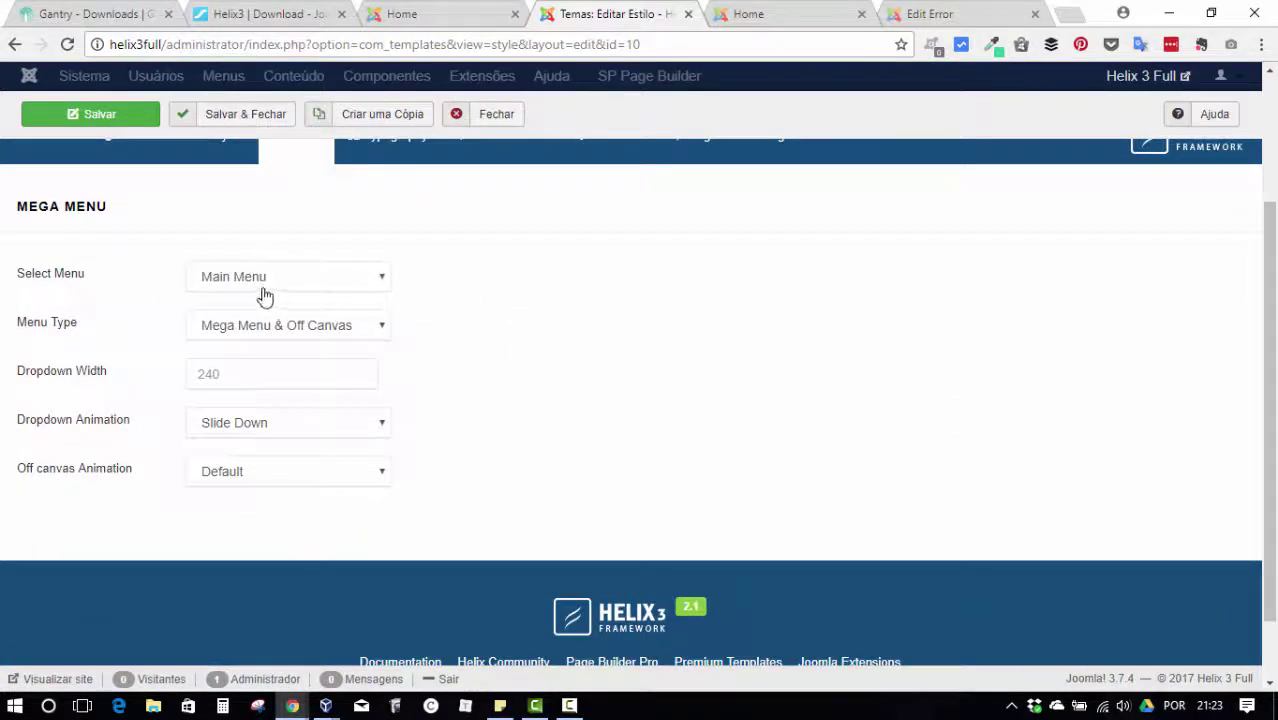
{"action": "left_click", "coordinate": [351, 280]}
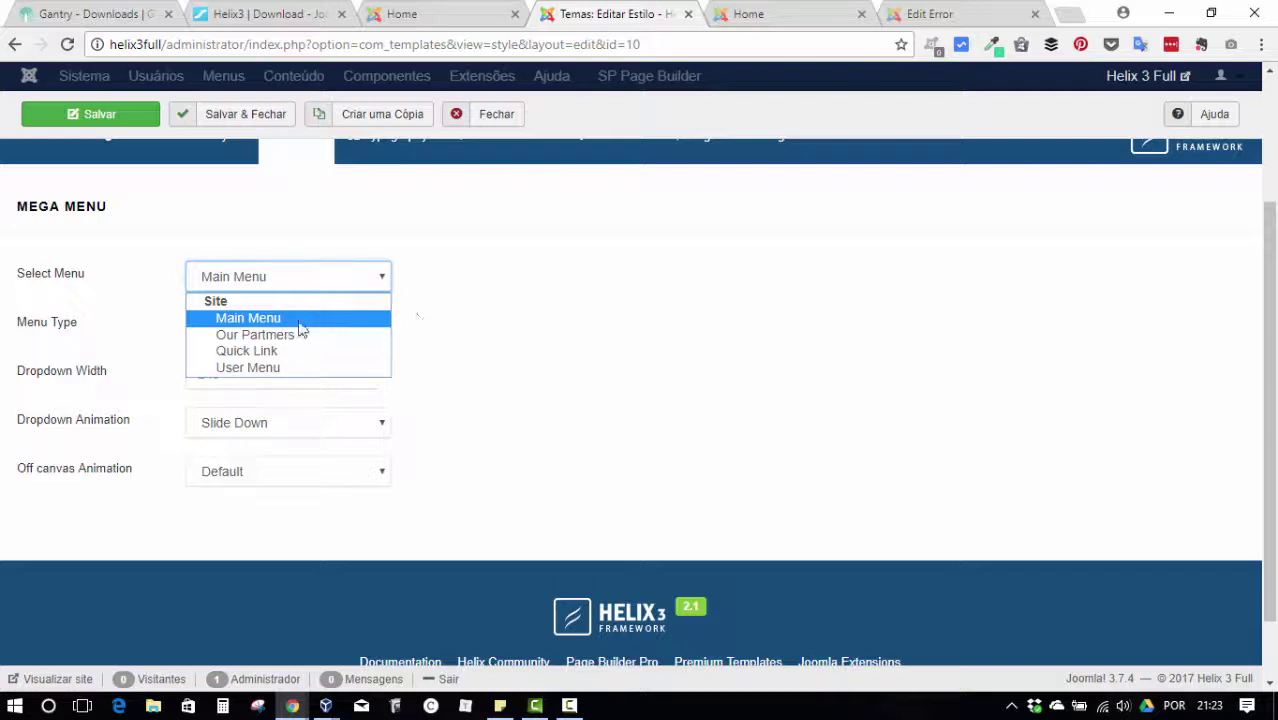
{"action": "left_click", "coordinate": [520, 310]}
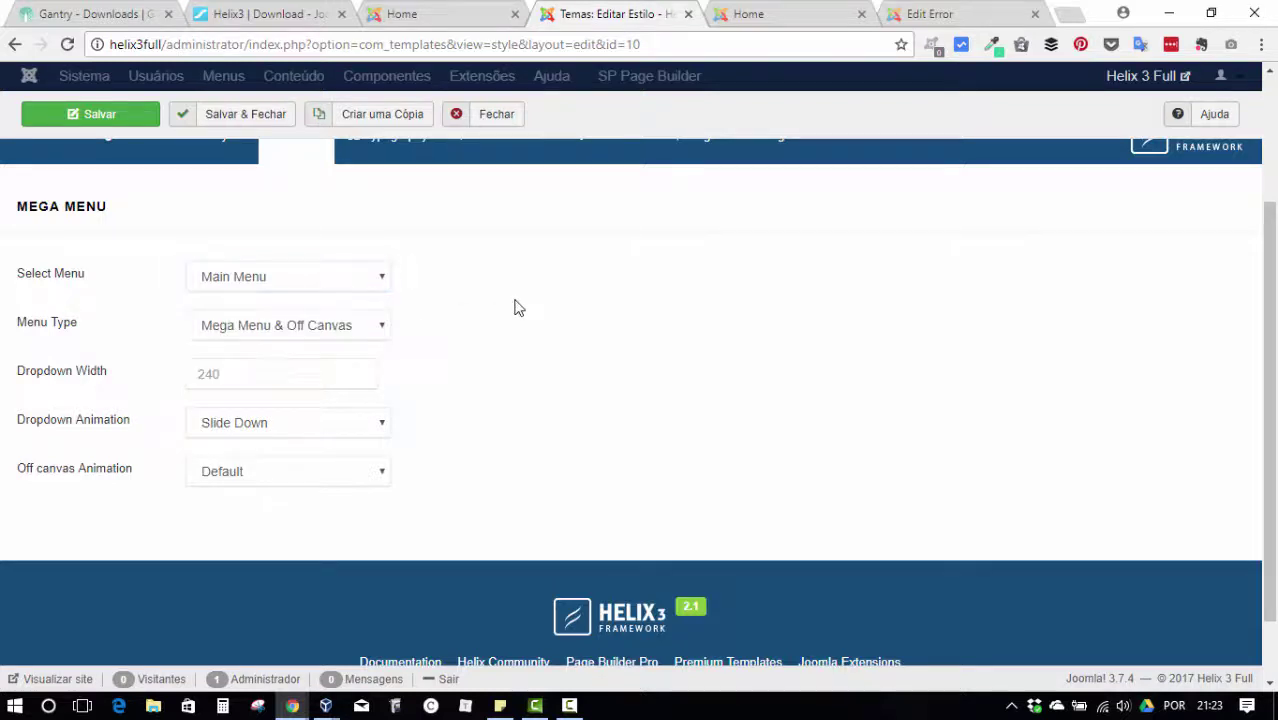
{"action": "scroll", "coordinate": [516, 306], "scroll_direction": "down", "scroll_amount": 2}
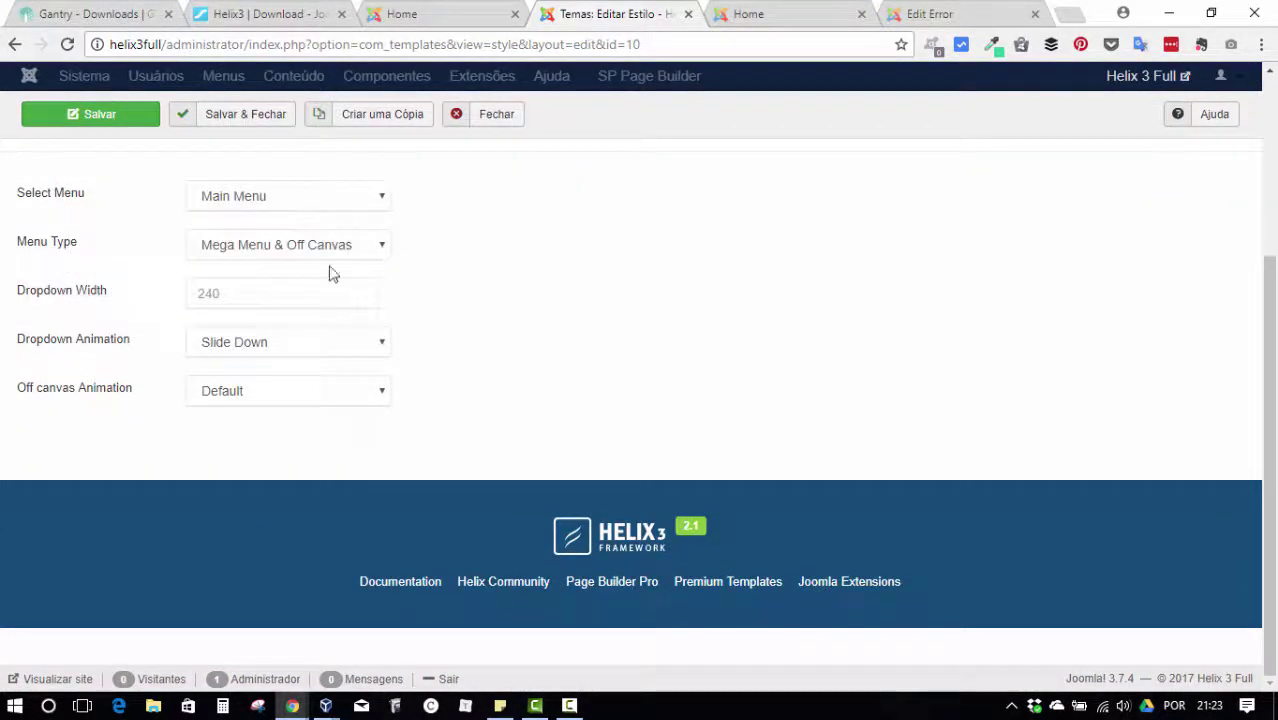
{"action": "left_click", "coordinate": [371, 250]}
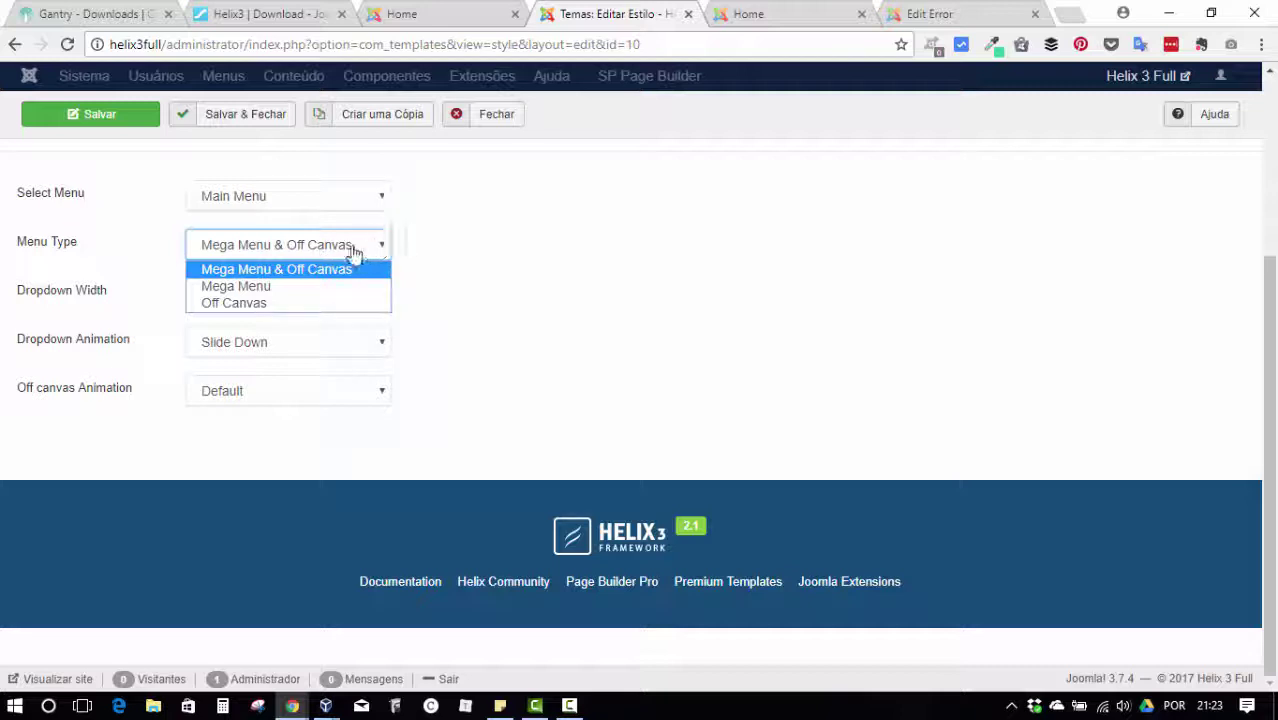
{"action": "left_click", "coordinate": [447, 248]}
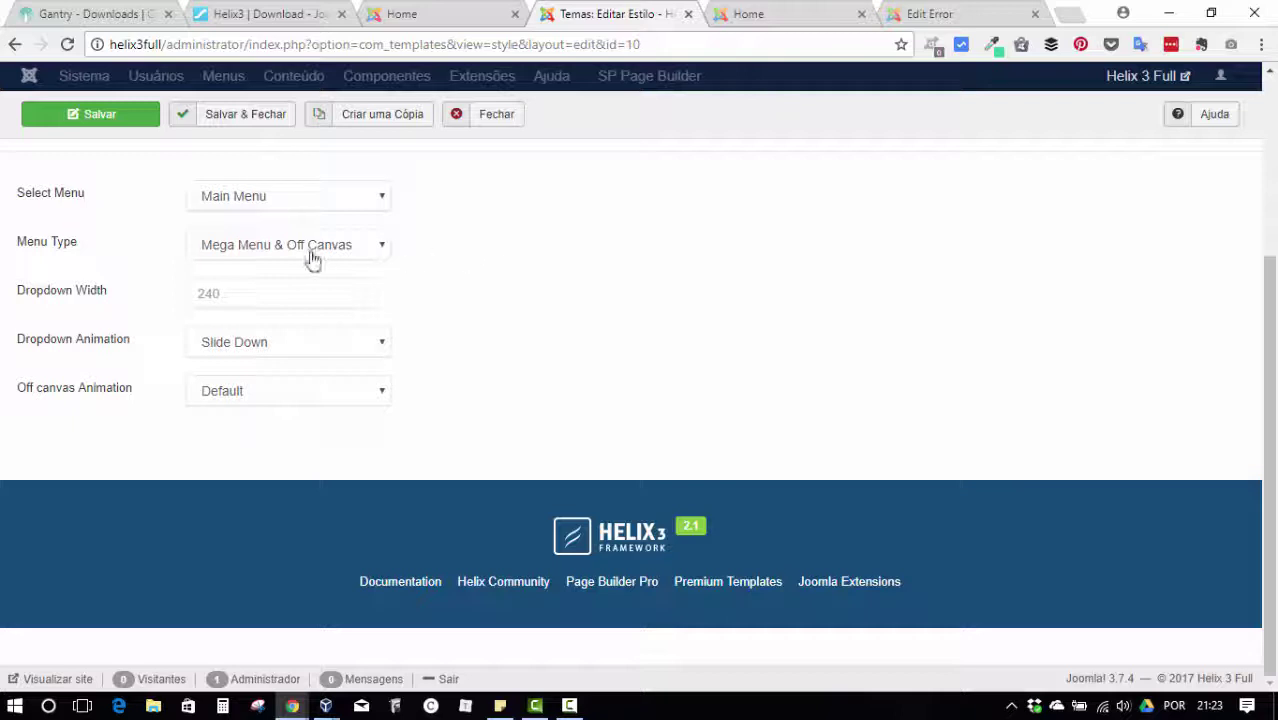
{"action": "scroll", "coordinate": [604, 474], "scroll_direction": "up", "scroll_amount": 2}
{"action": "left_click", "coordinate": [263, 436]}
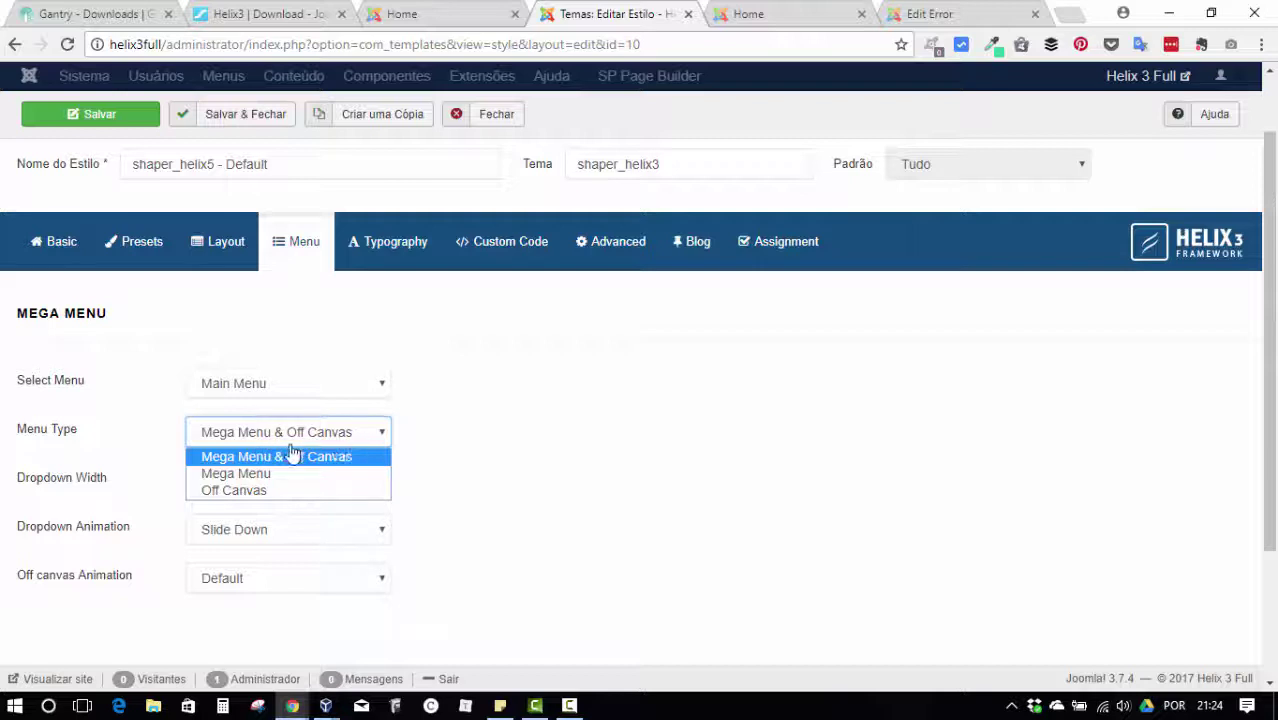
{"action": "left_click", "coordinate": [476, 450]}
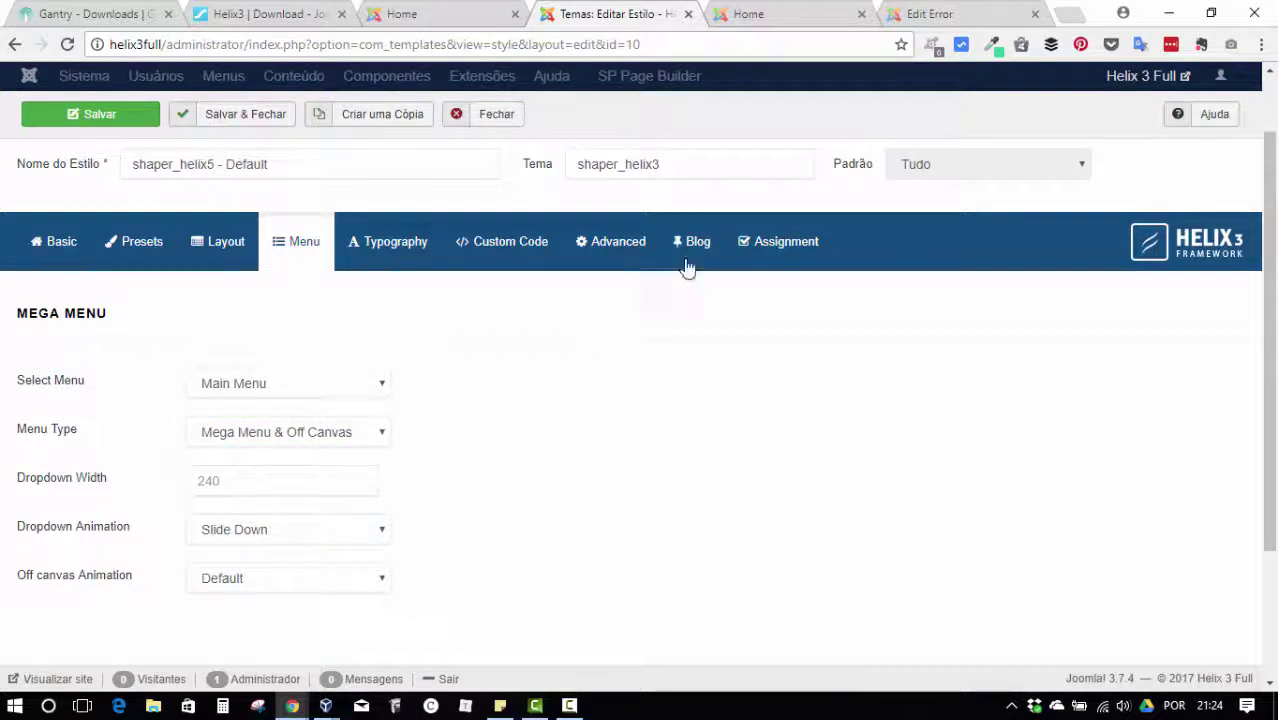
{"action": "left_click", "coordinate": [494, 118]}
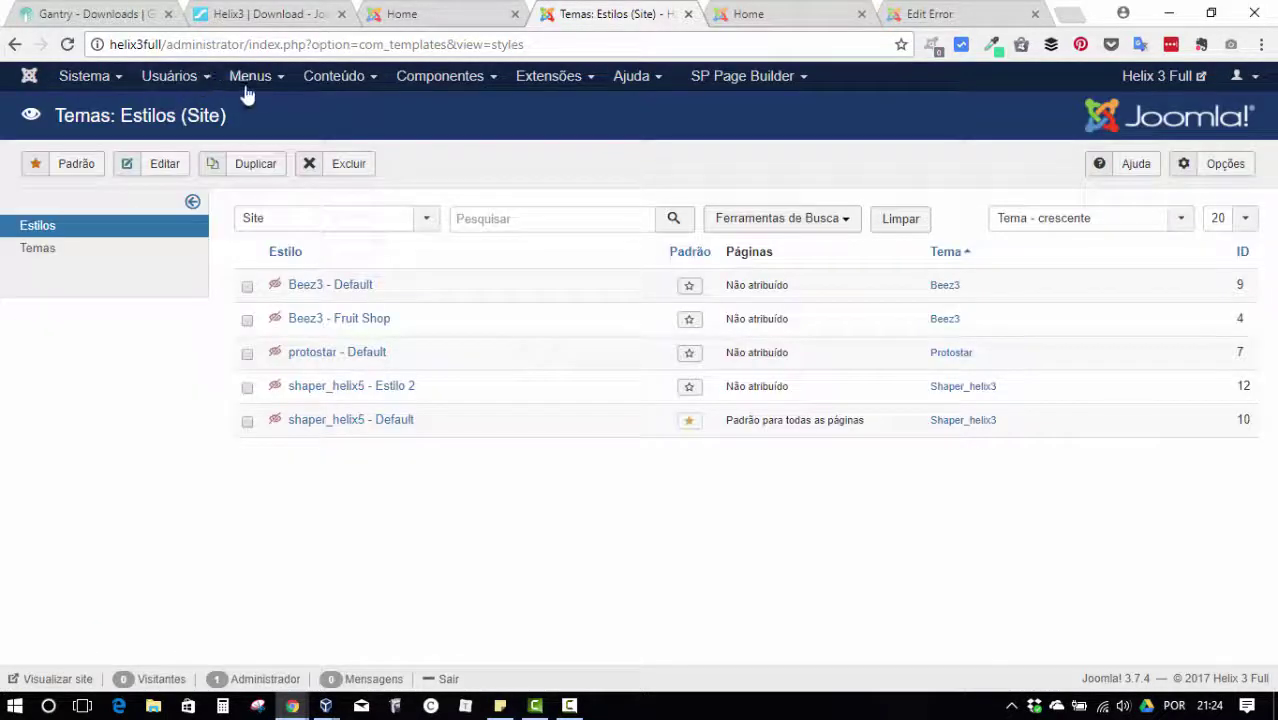
- Open the list of menu items for the Main Menu and look through its entries
{"action": "left_click", "coordinate": [251, 80]}
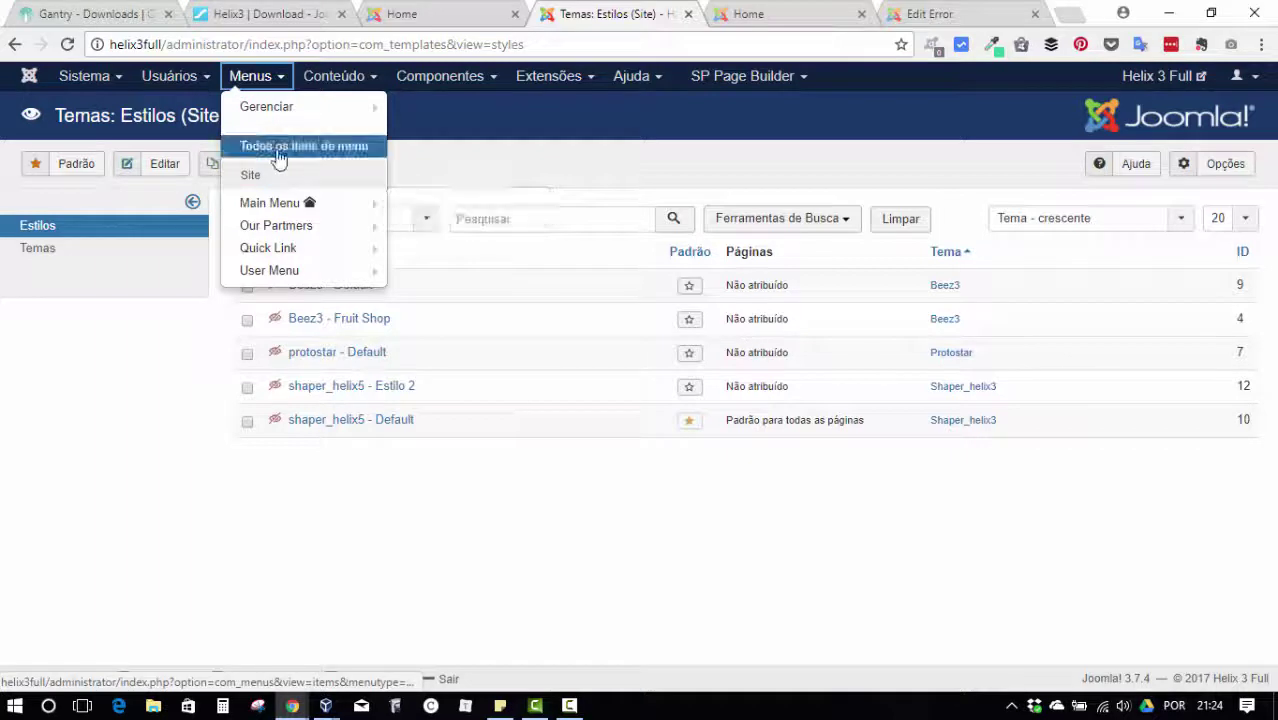
{"action": "left_click", "coordinate": [267, 206]}
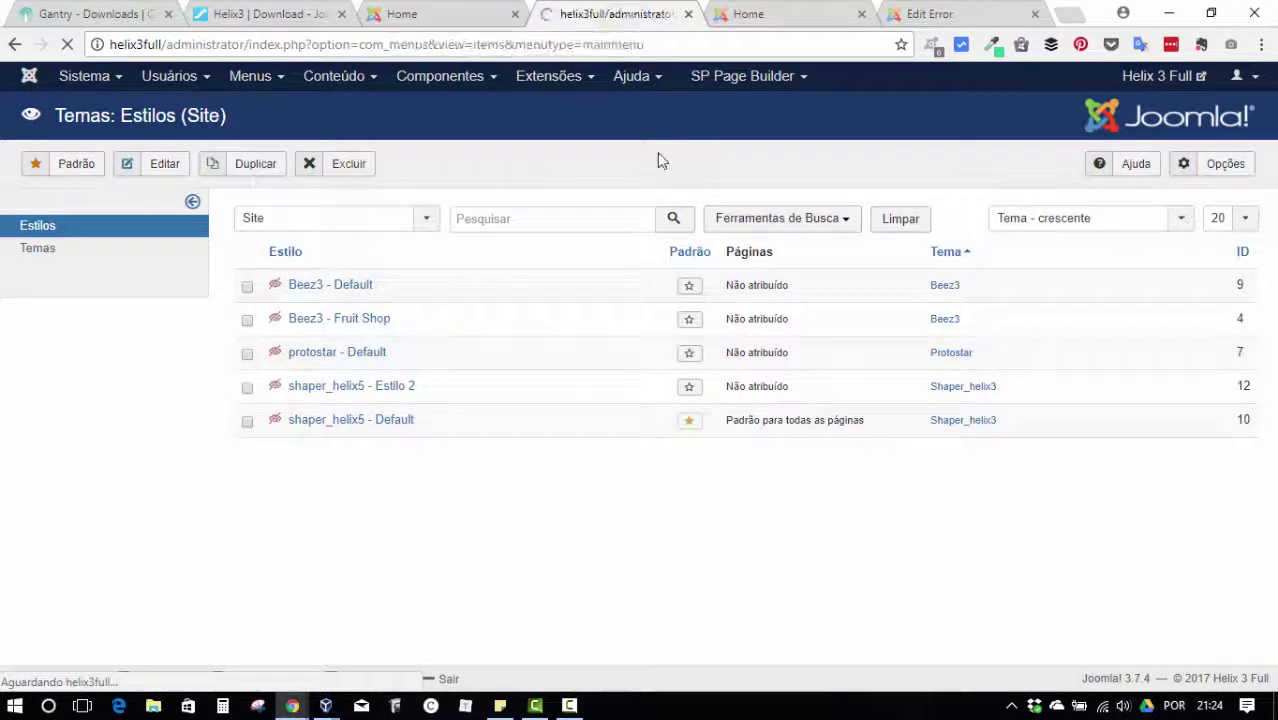
{"action": "scroll", "coordinate": [485, 294], "scroll_direction": "down", "scroll_amount": 3}
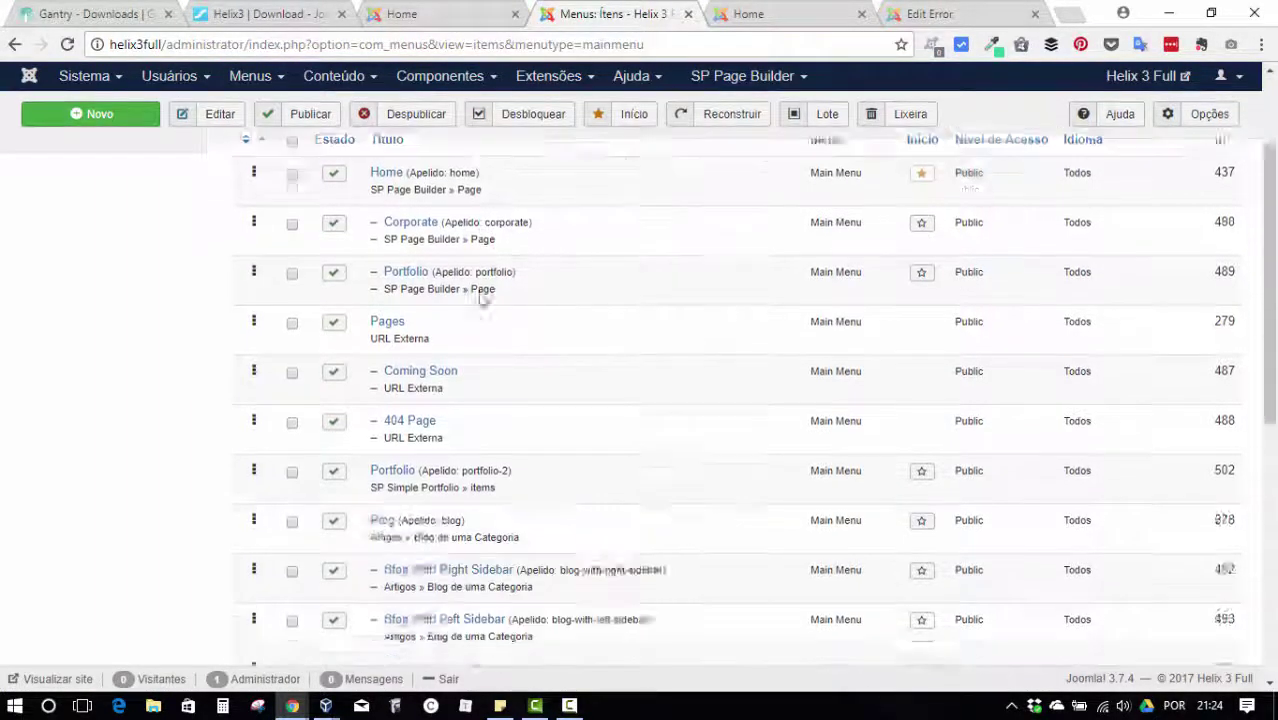
{"action": "scroll", "coordinate": [536, 285], "scroll_direction": "up", "scroll_amount": 3}
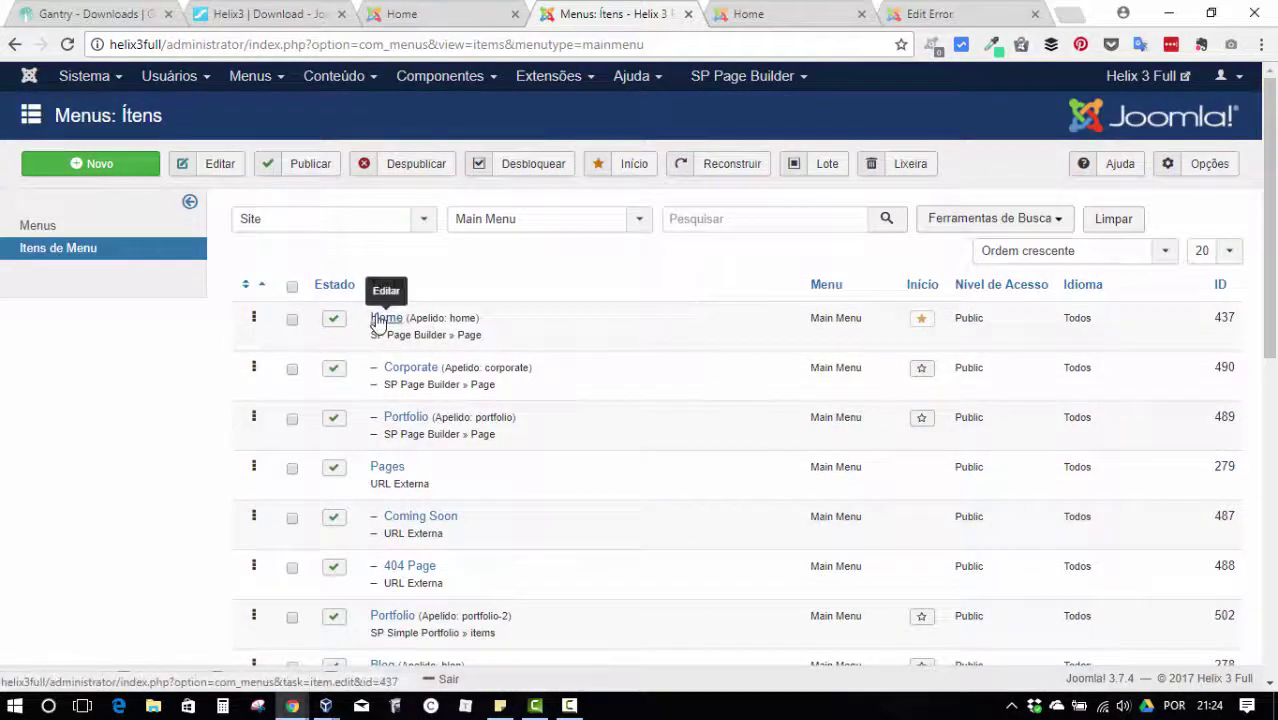
- Open the Home menu item for editing and display its Helix Megamenu options
{"action": "left_click", "coordinate": [385, 318]}
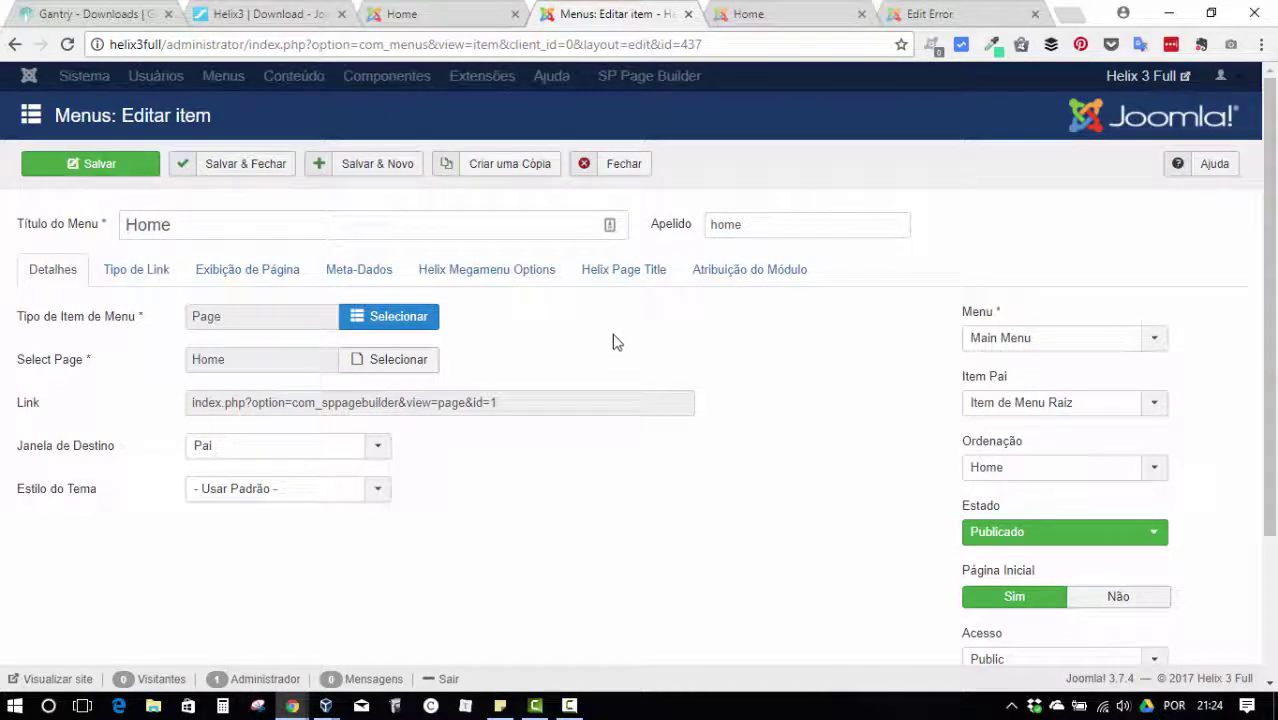
{"action": "left_click", "coordinate": [477, 272]}
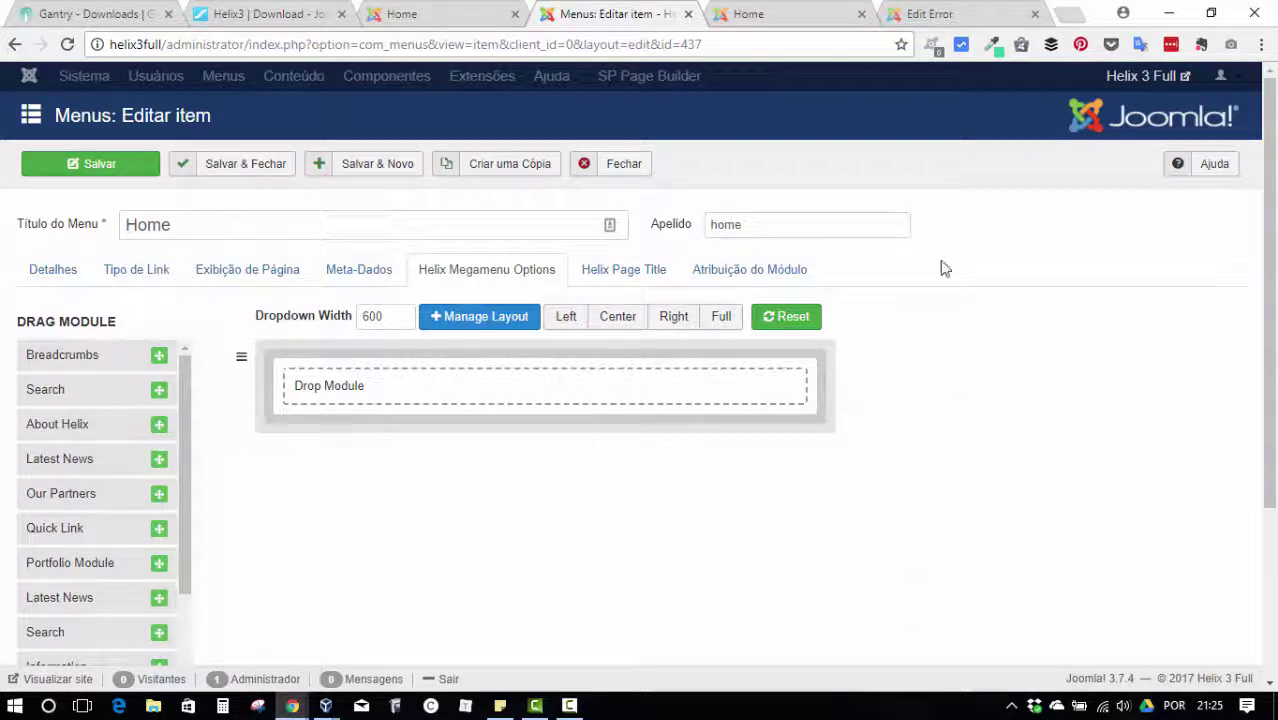
- Review the Gantry 5 Menu Editor for comparison, and return to the Home item's Helix megamenu options
{"action": "left_click", "coordinate": [925, 14]}
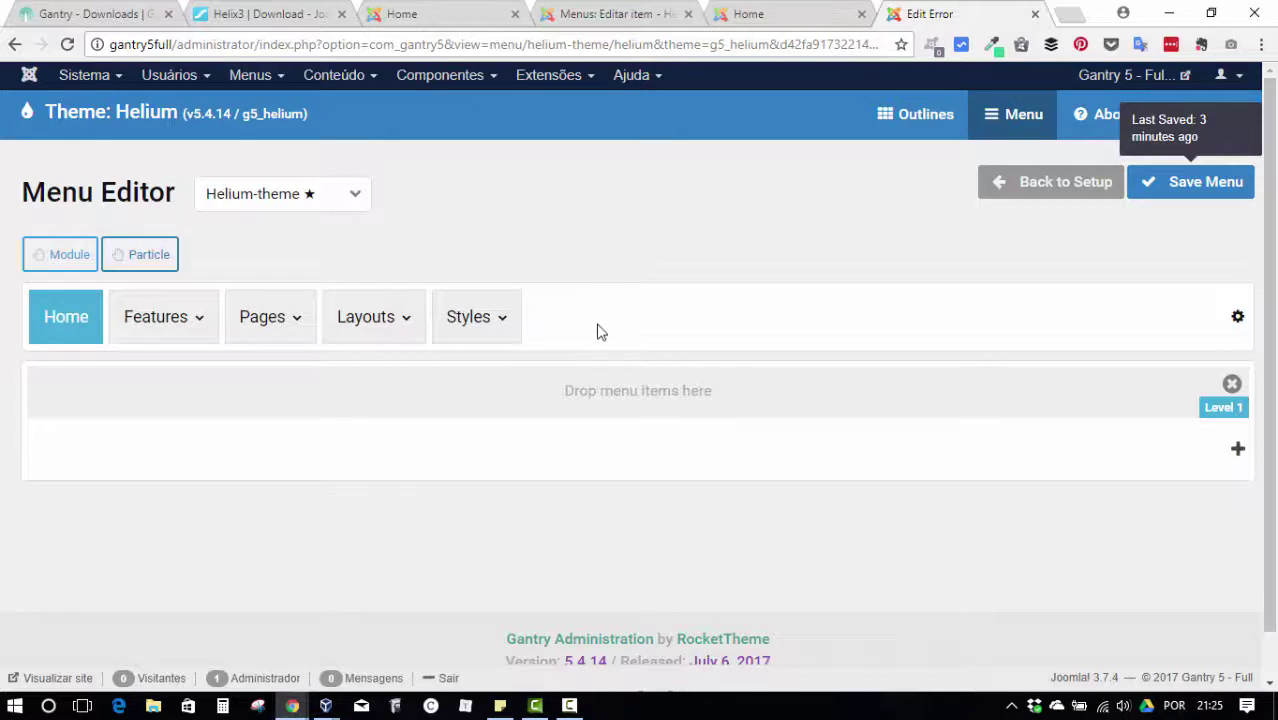
{"action": "left_click", "coordinate": [800, 14]}
{"action": "left_click", "coordinate": [615, 14]}
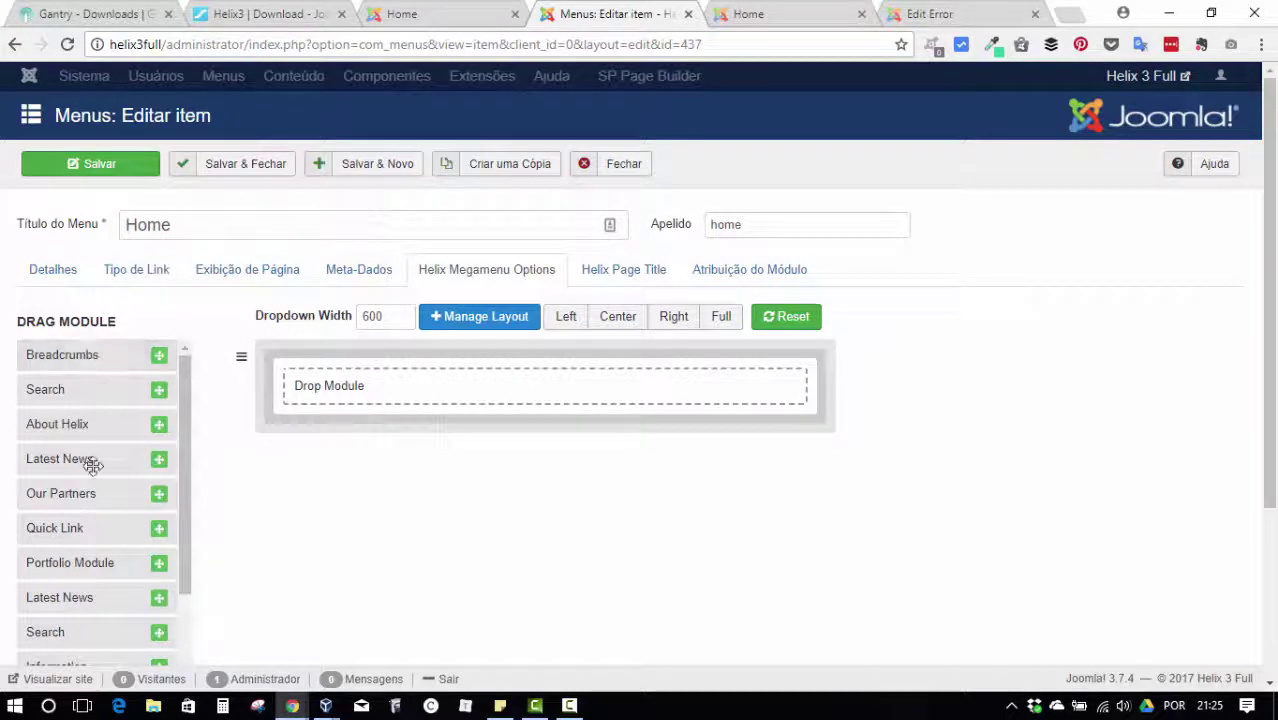
- Add the About Helix module to the empty area of the Home item's megamenu layout
{"action": "left_click_drag", "start_coordinate": [186, 378], "coordinate": [184, 345]}
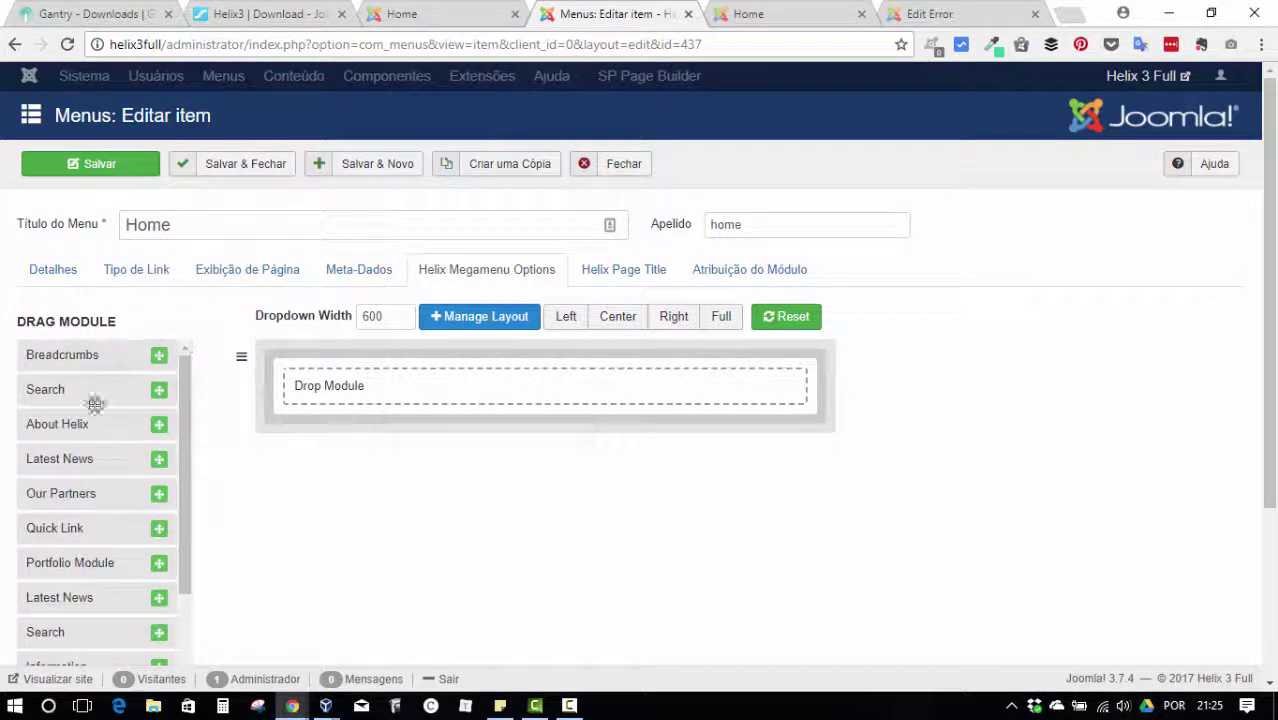
{"action": "left_click_drag", "start_coordinate": [48, 391], "coordinate": [421, 412]}
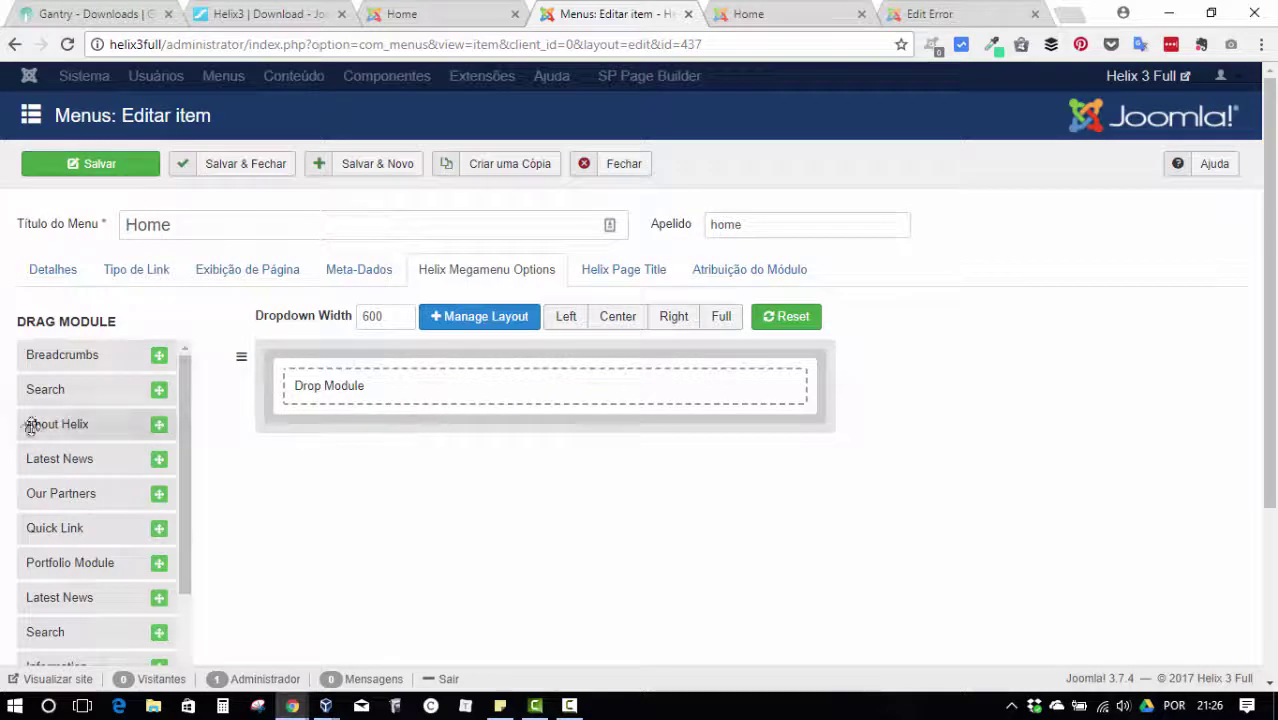
{"action": "left_click_drag", "start_coordinate": [57, 426], "coordinate": [445, 385]}
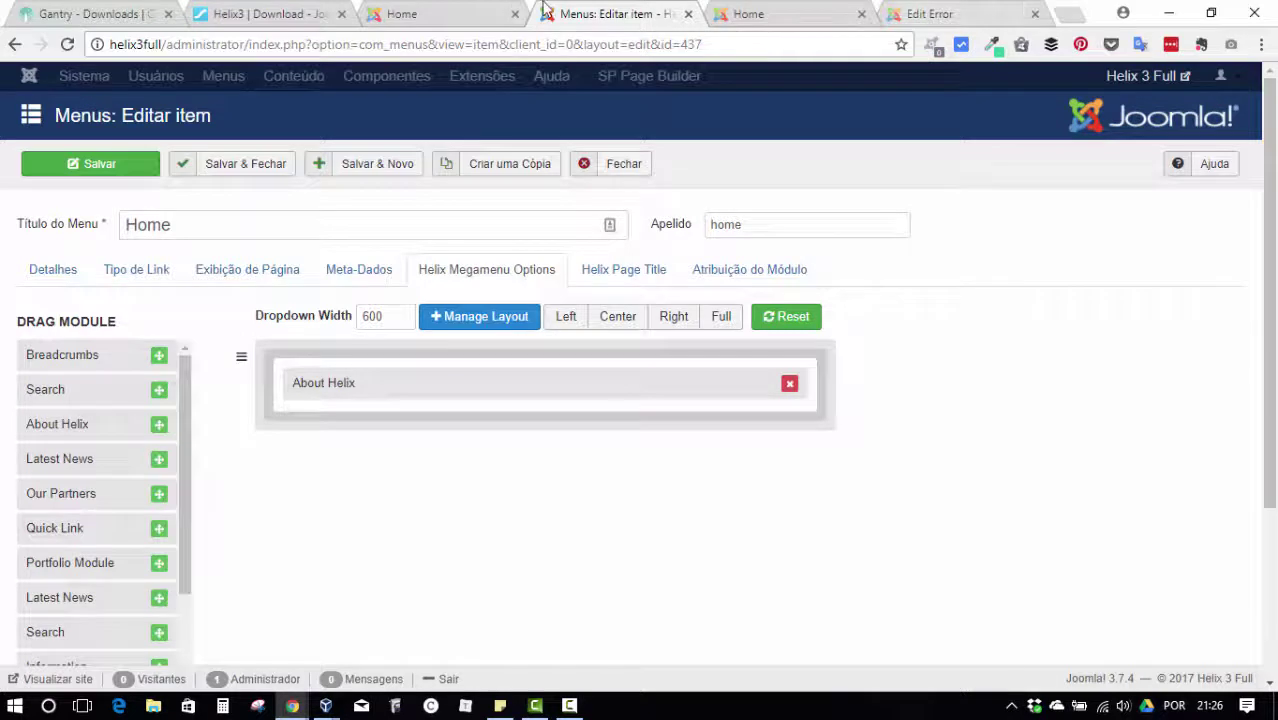
- Change the megamenu layout to three equal columns above one full-width row
{"action": "left_click", "coordinate": [494, 327]}
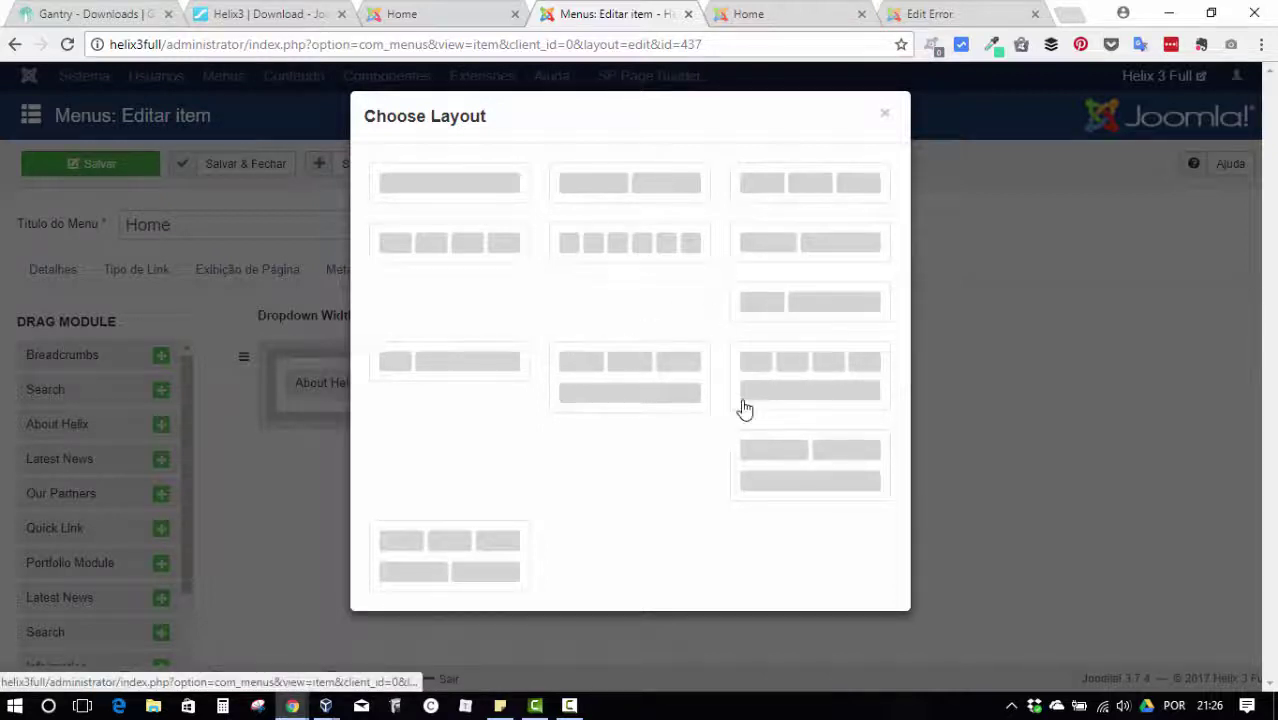
{"action": "left_click", "coordinate": [652, 386]}
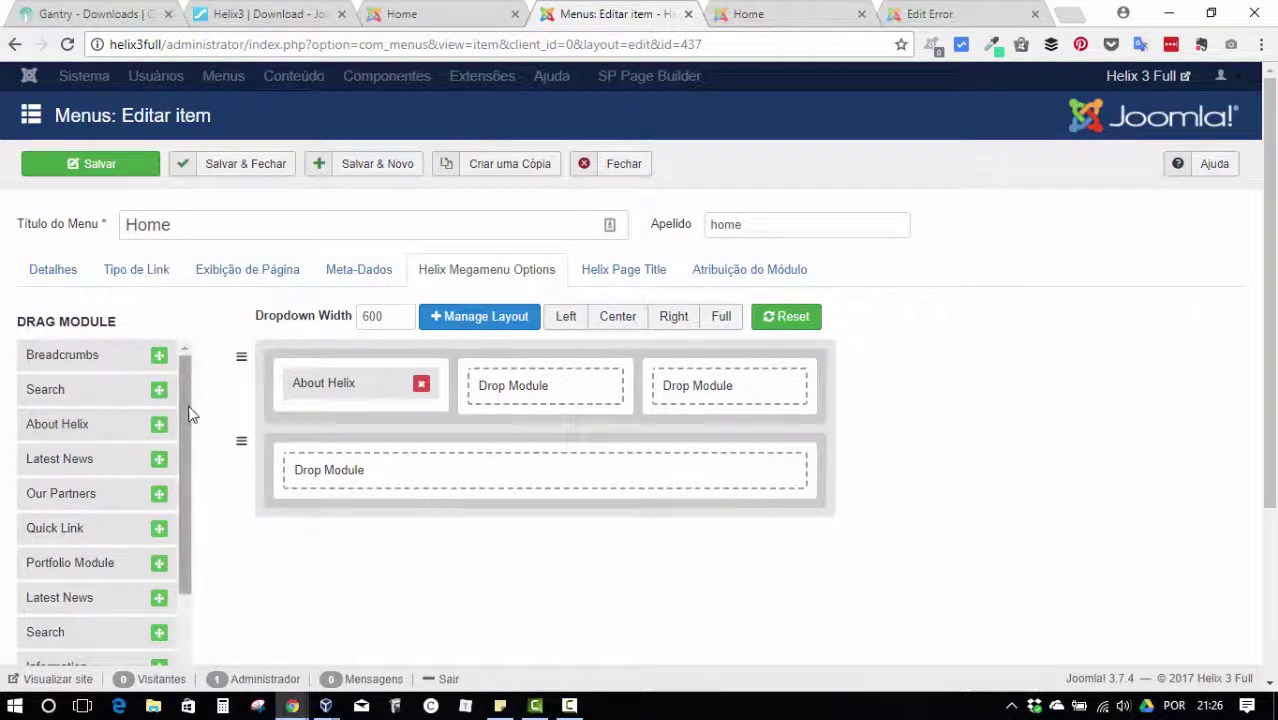
- Examine the remaining modules, the Dropdown Width setting and the available layouts without changing anything
{"action": "left_click_drag", "start_coordinate": [186, 416], "coordinate": [183, 524]}
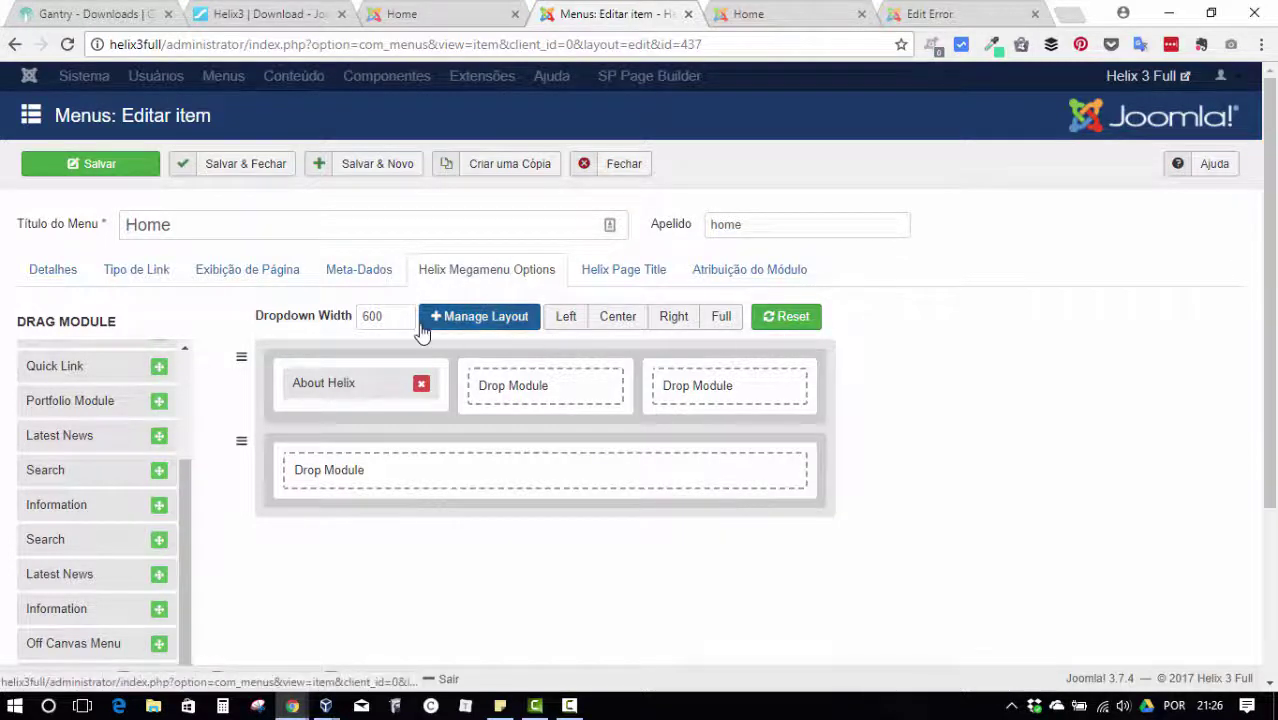
{"action": "double_click", "coordinate": [383, 319]}
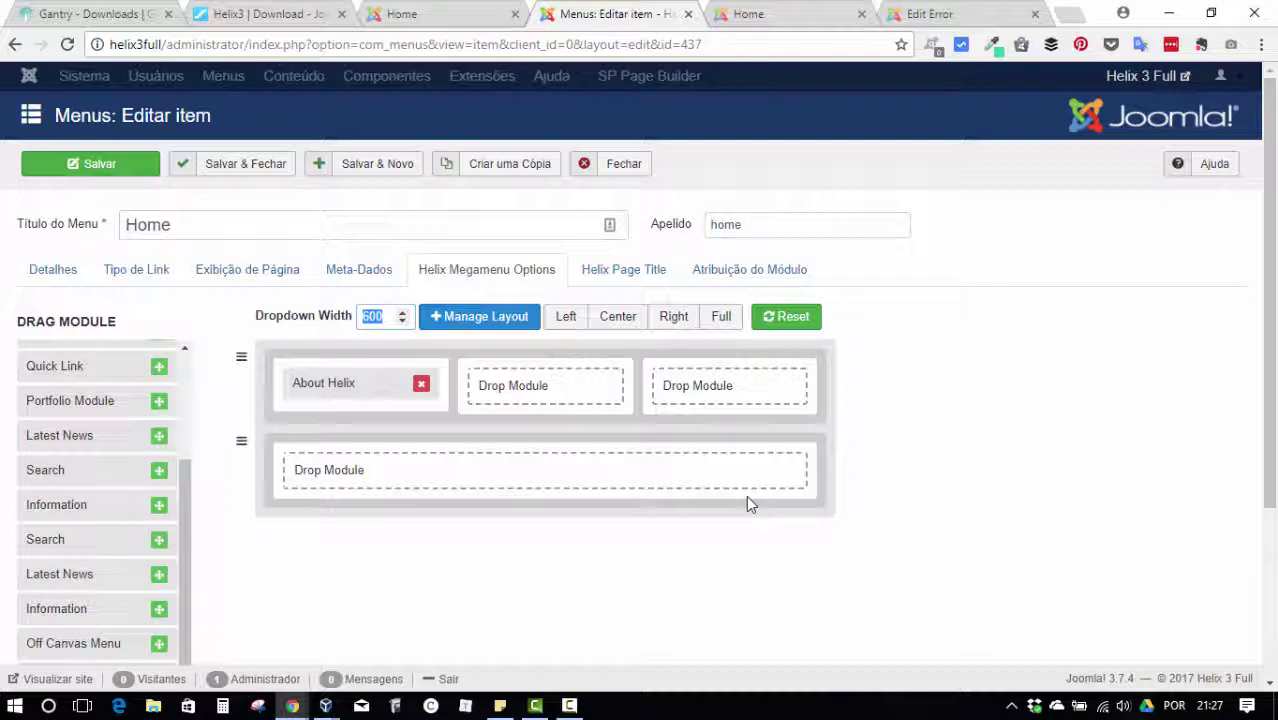
{"action": "left_click", "coordinate": [498, 318]}
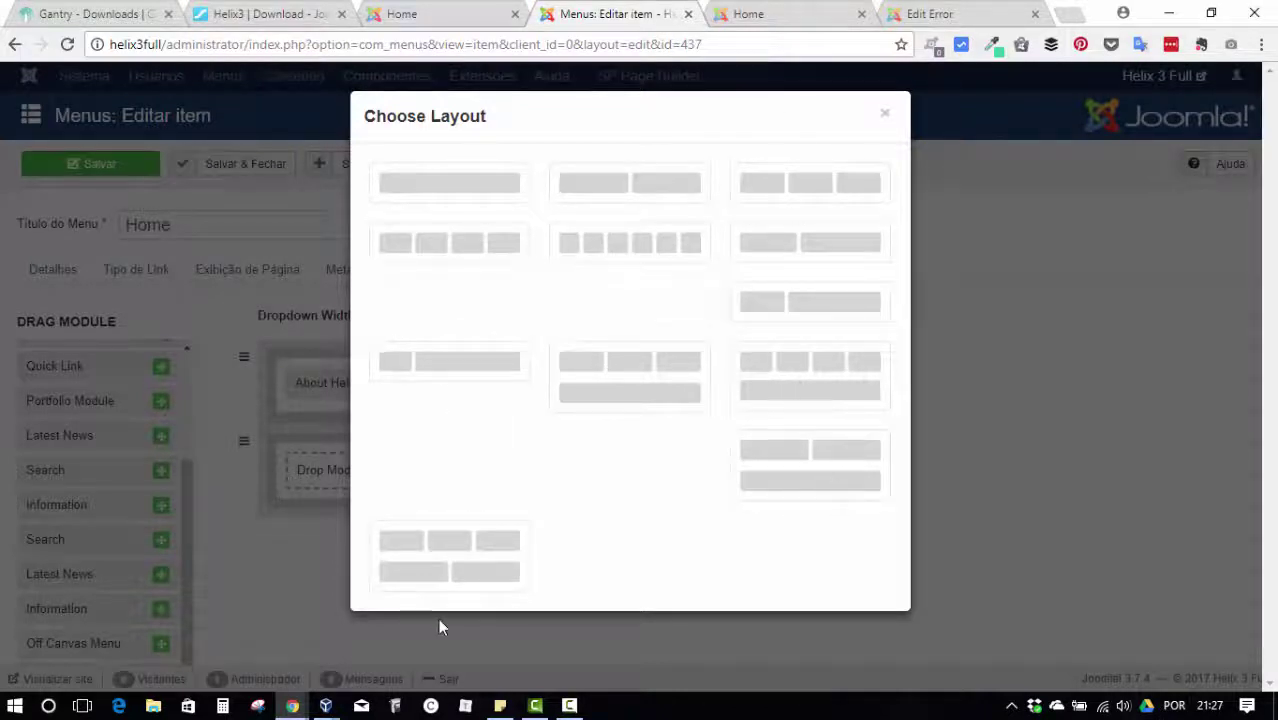
{"action": "left_click", "coordinate": [887, 116]}
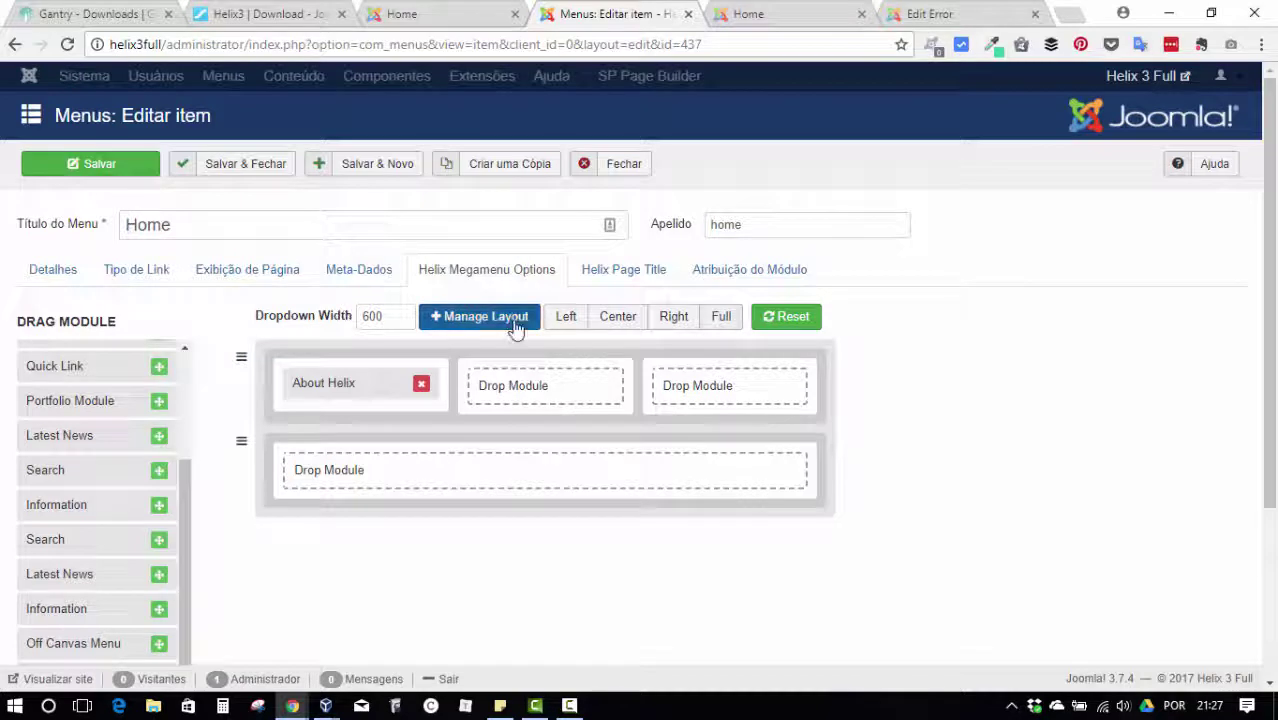
- Change the megamenu layout to two equal columns above one full-width row
{"action": "left_click", "coordinate": [474, 320]}
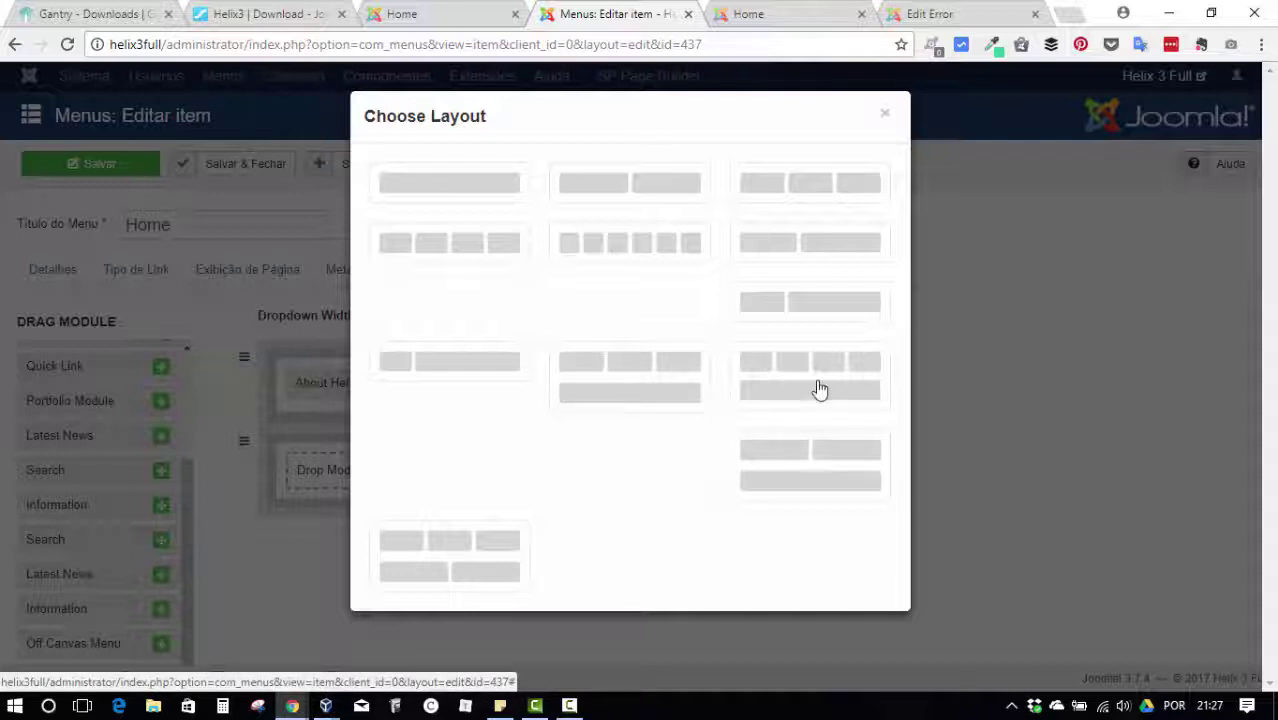
{"action": "left_click", "coordinate": [816, 495]}
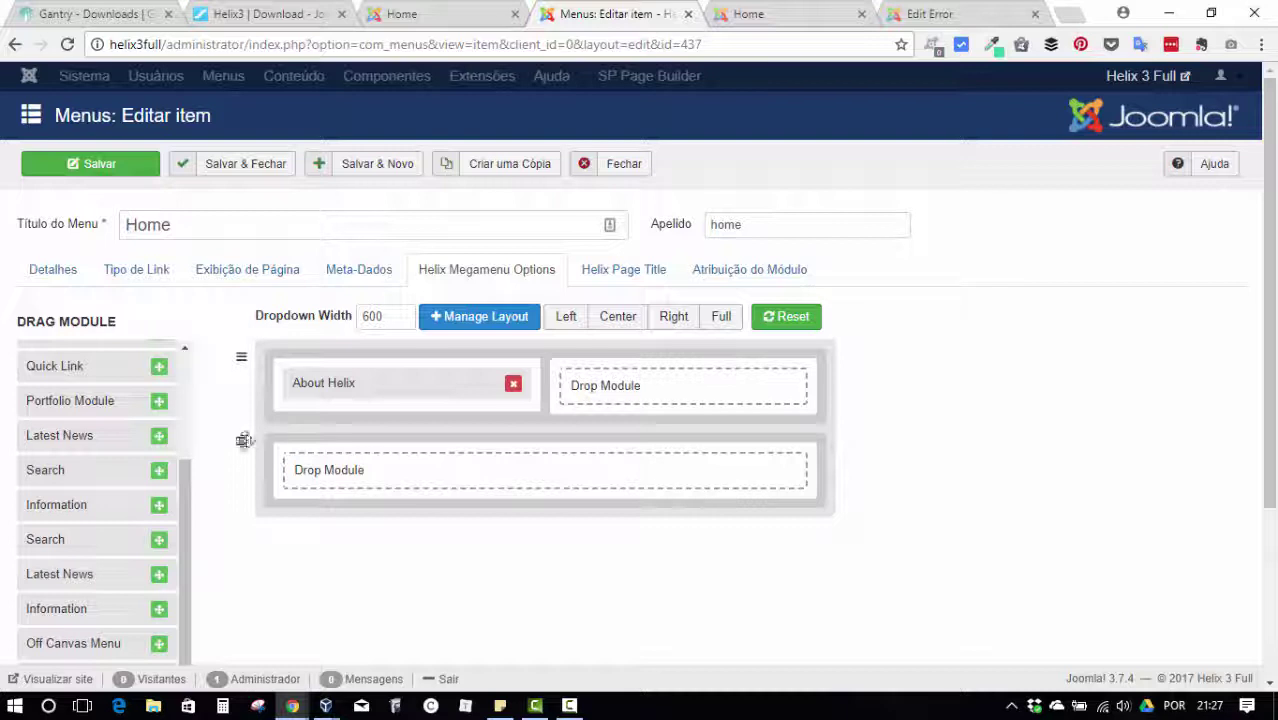
- Move the About Helix module to the second column of the upper row, and try reordering the two rows
{"action": "left_click_drag", "start_coordinate": [237, 434], "coordinate": [254, 380]}
{"action": "left_click_drag", "start_coordinate": [394, 377], "coordinate": [700, 398]}
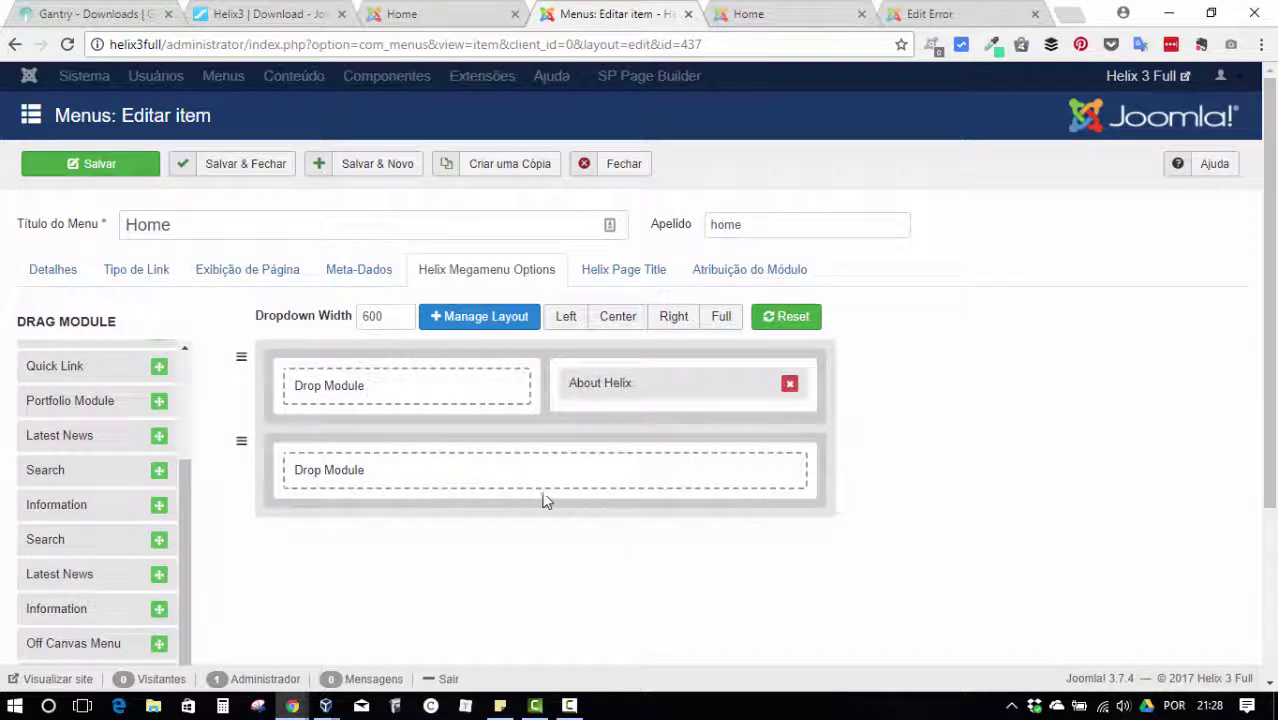
{"action": "left_click_drag", "start_coordinate": [545, 499], "coordinate": [556, 440]}
{"action": "left_click_drag", "start_coordinate": [593, 374], "coordinate": [521, 432]}
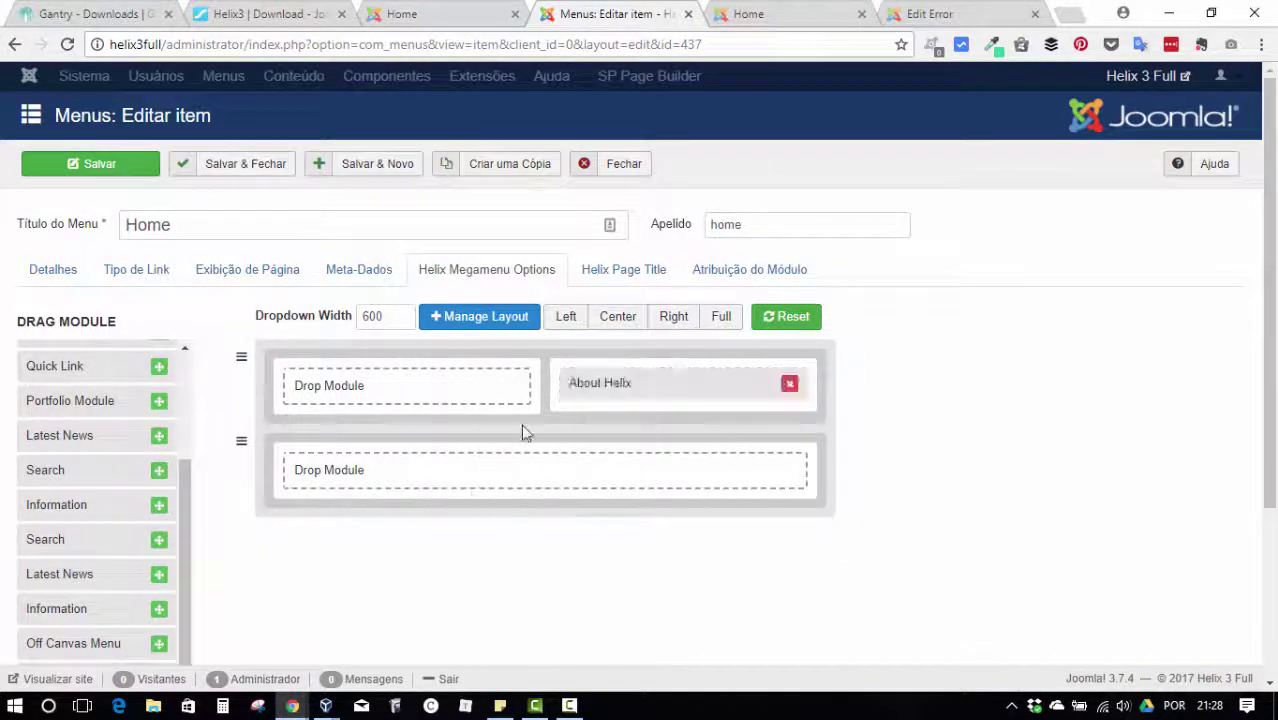